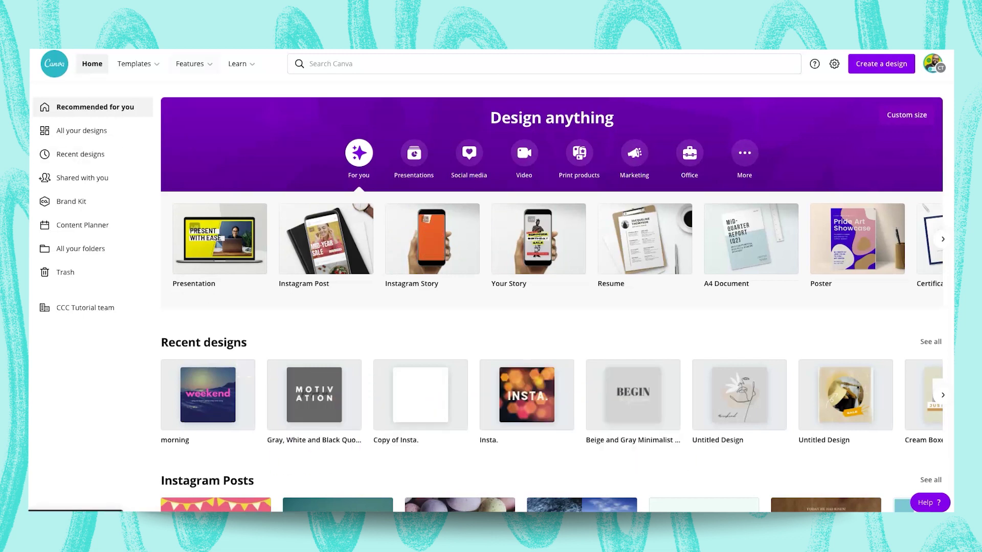
# Step: Browse the Instagram post templates and start a design from the Green Nature Instagram Post template with the text "Take a breather."
pyautogui.moveTo(138, 64)
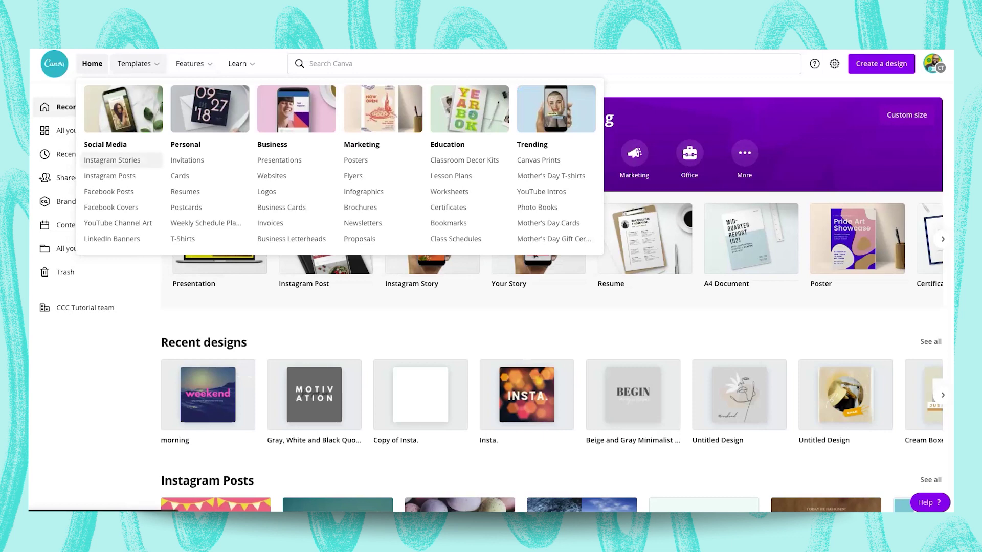
pyautogui.click(119, 180)
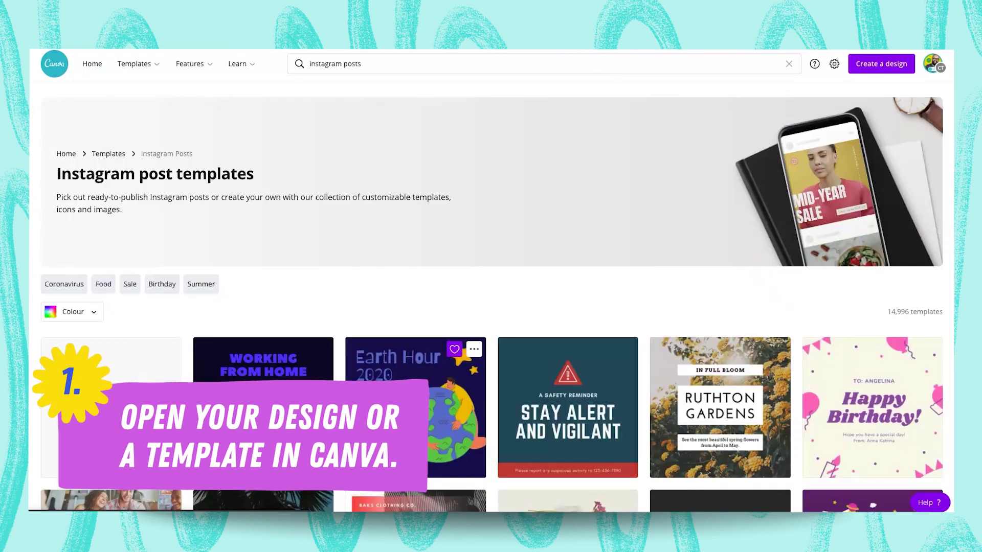
pyautogui.scroll(-10, 459, 342)
pyautogui.scroll(-14, 460, 347)
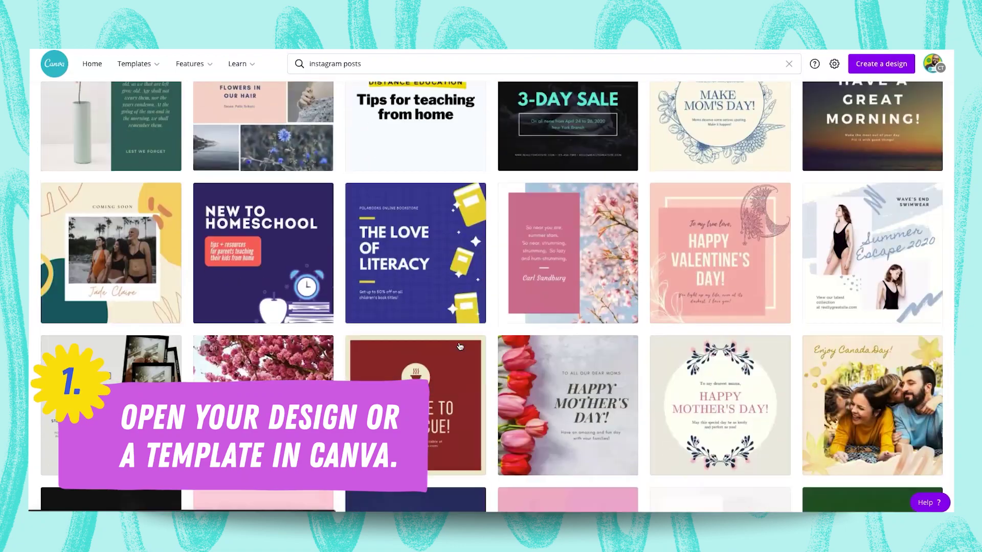
pyautogui.scroll(-10, 460, 347)
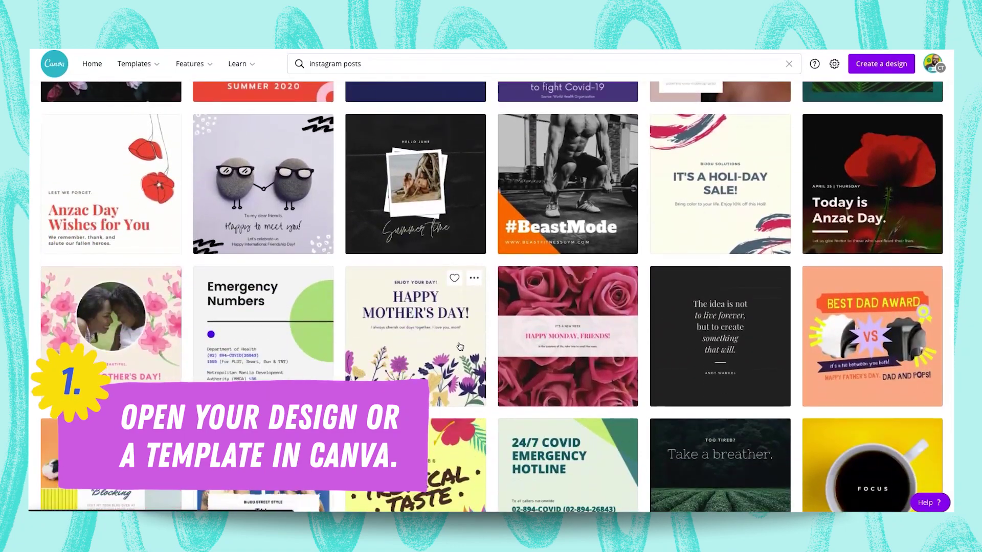
pyautogui.scroll(1, 460, 347)
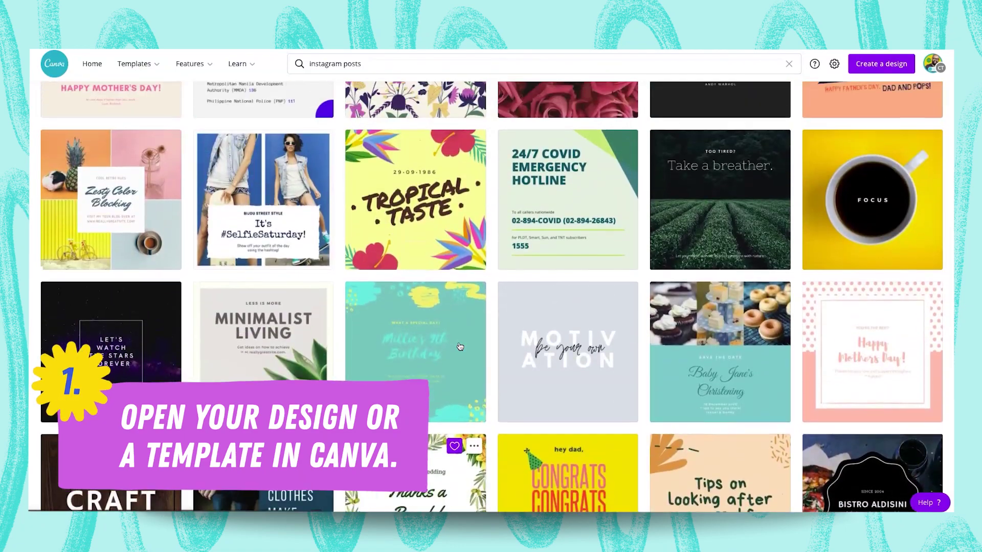
pyautogui.scroll(-2, 460, 347)
pyautogui.scroll(2, 460, 347)
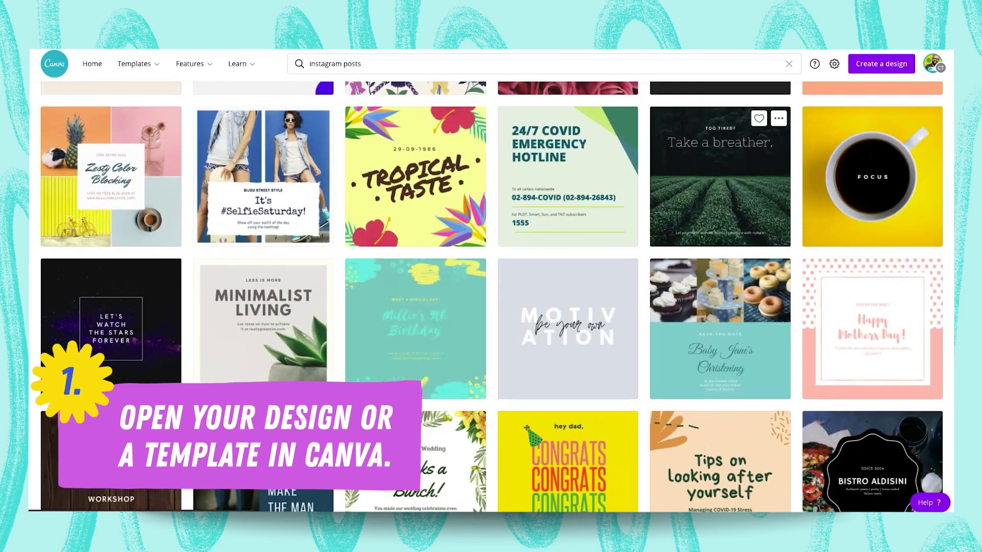
pyautogui.click(720, 176)
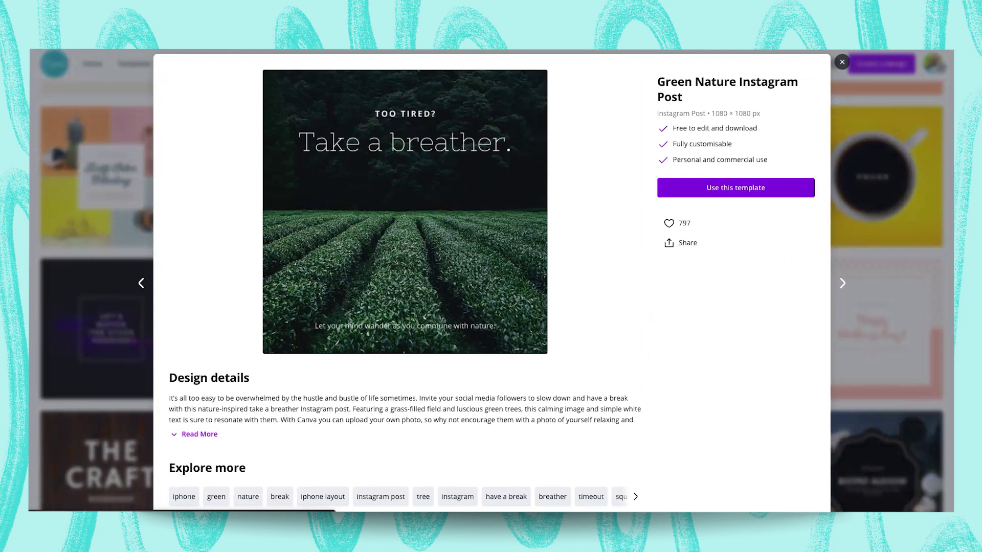
pyautogui.click(735, 188)
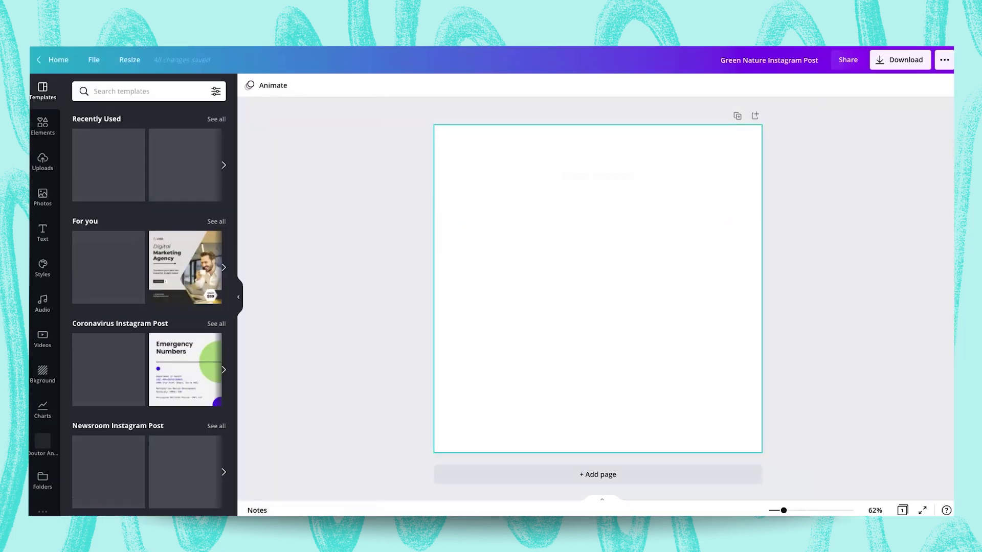
# Step: Select the tea field background photo in the design and collapse the template sidebar
pyautogui.click(597, 208)
pyautogui.click(597, 332)
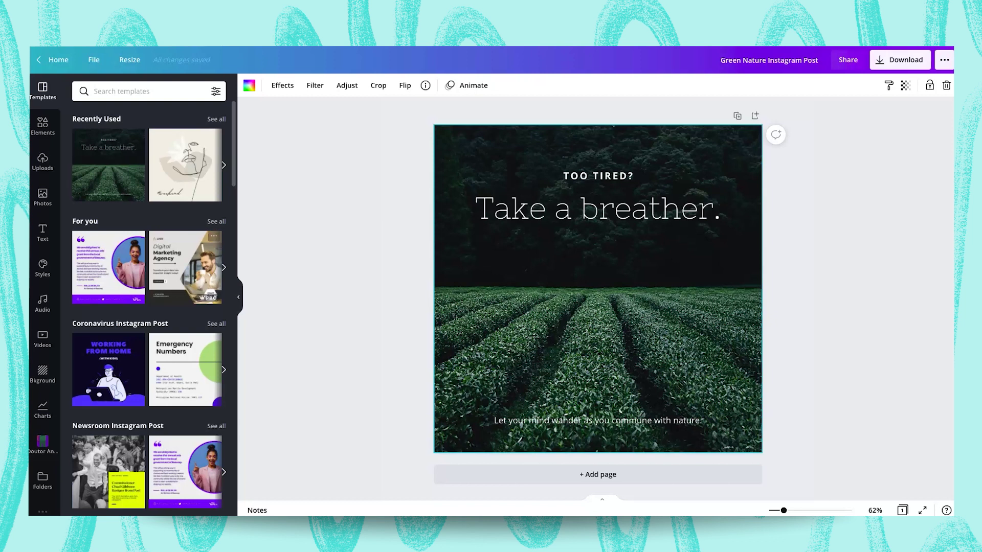
pyautogui.click(238, 297)
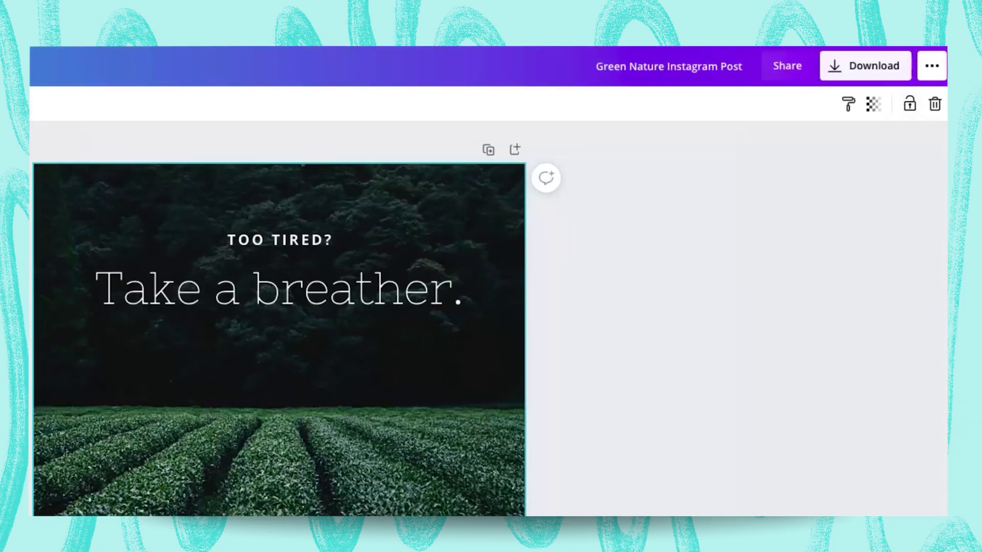
# Step: Start scheduling the design and set its publishing date to 13 May 2021 at 21:30
pyautogui.click(942, 64)
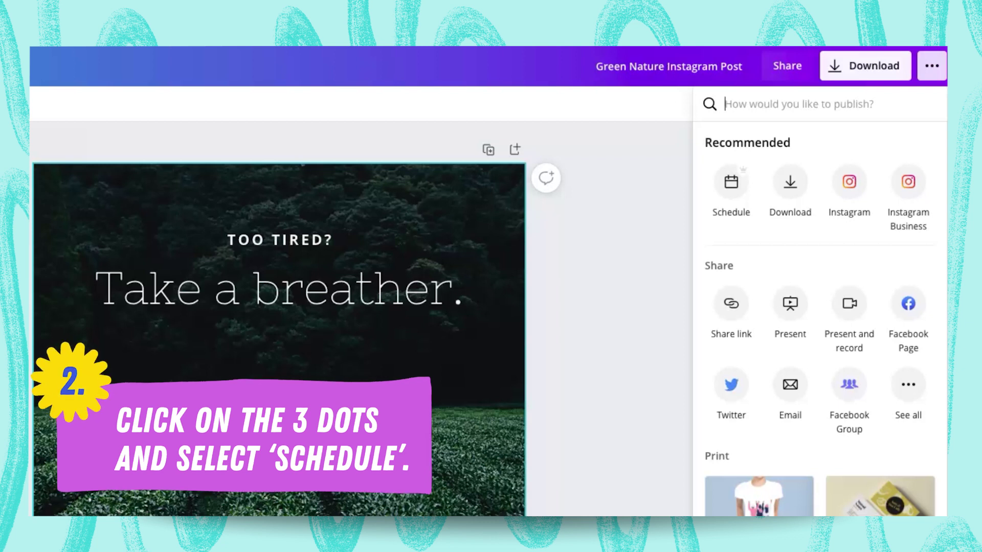
pyautogui.click(731, 189)
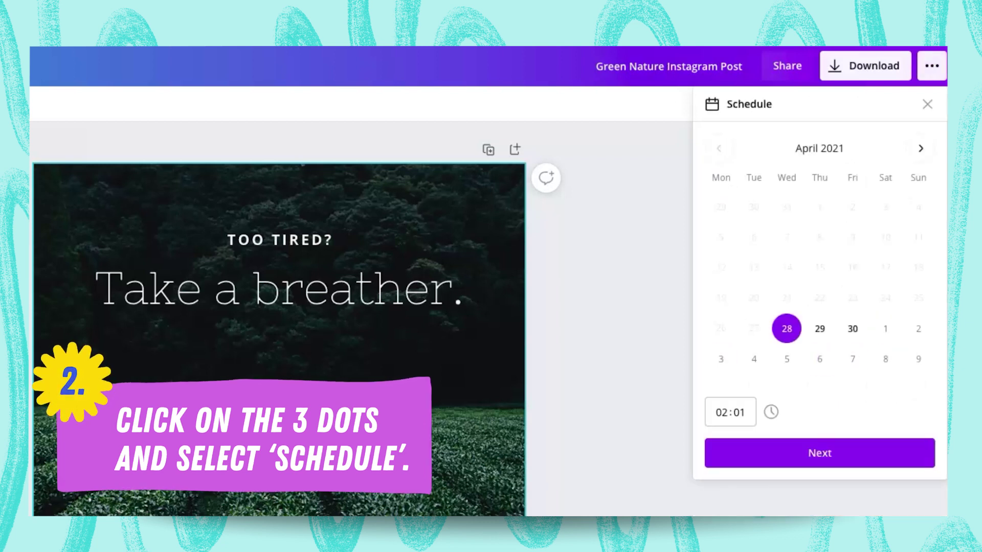
pyautogui.click(920, 149)
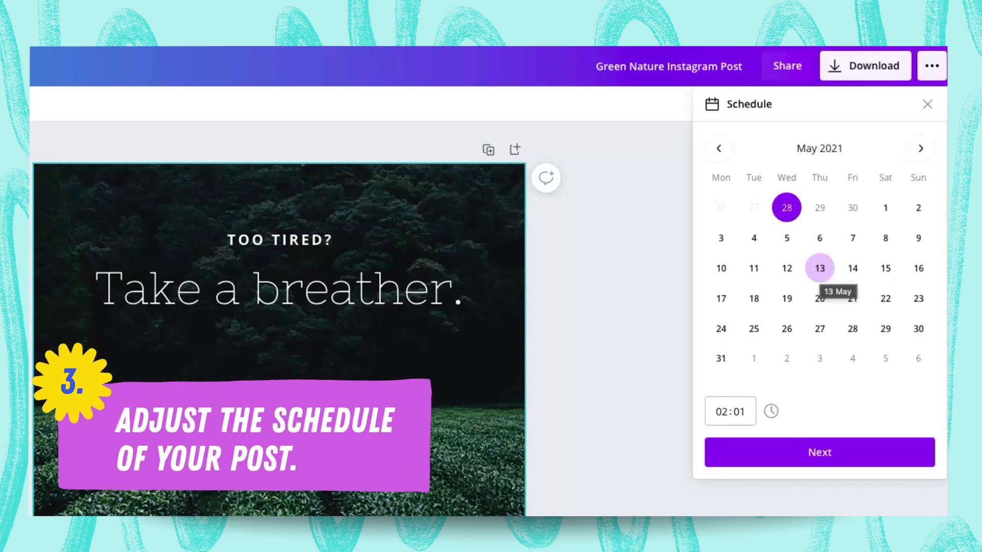
pyautogui.click(820, 268)
pyautogui.click(721, 412)
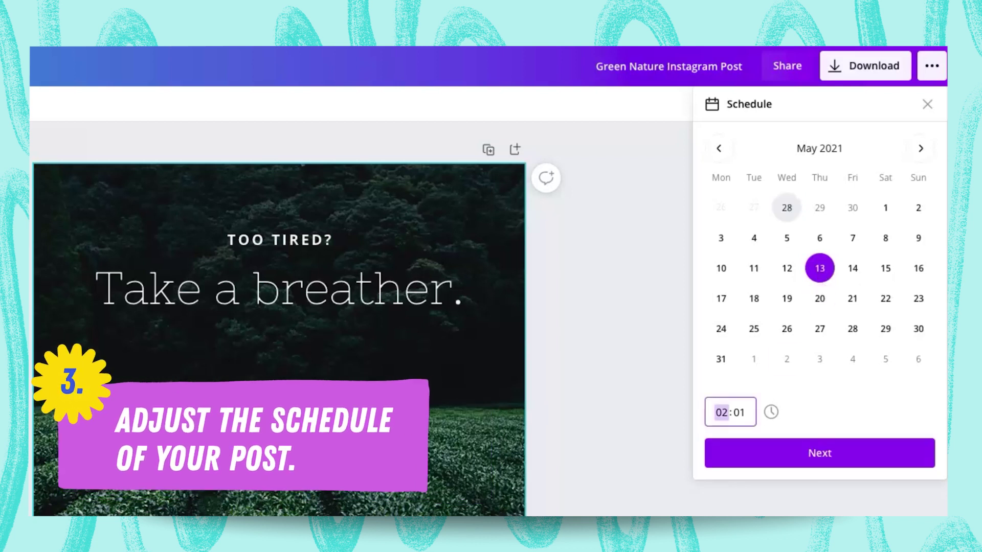
pyautogui.write('21')
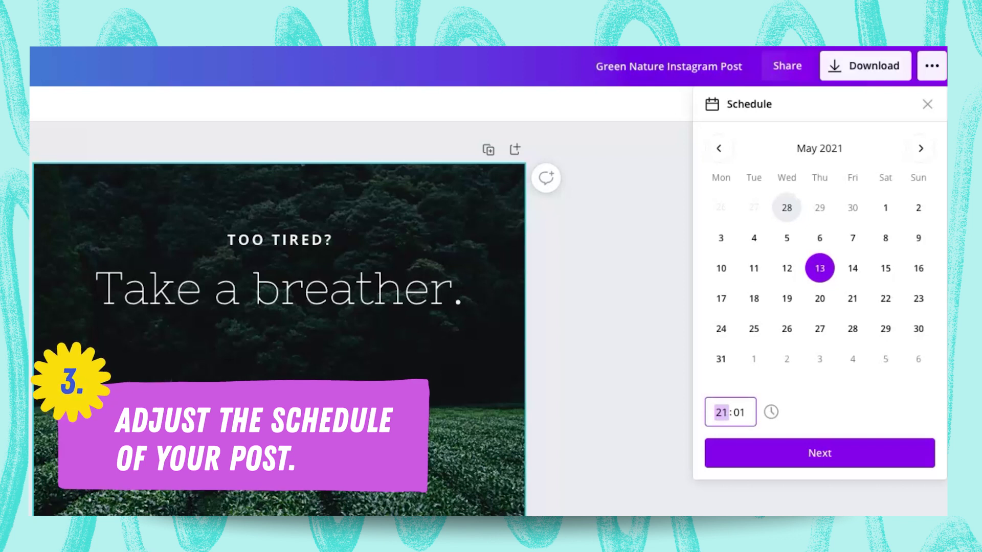
pyautogui.press('Tab')
pyautogui.write('1300')
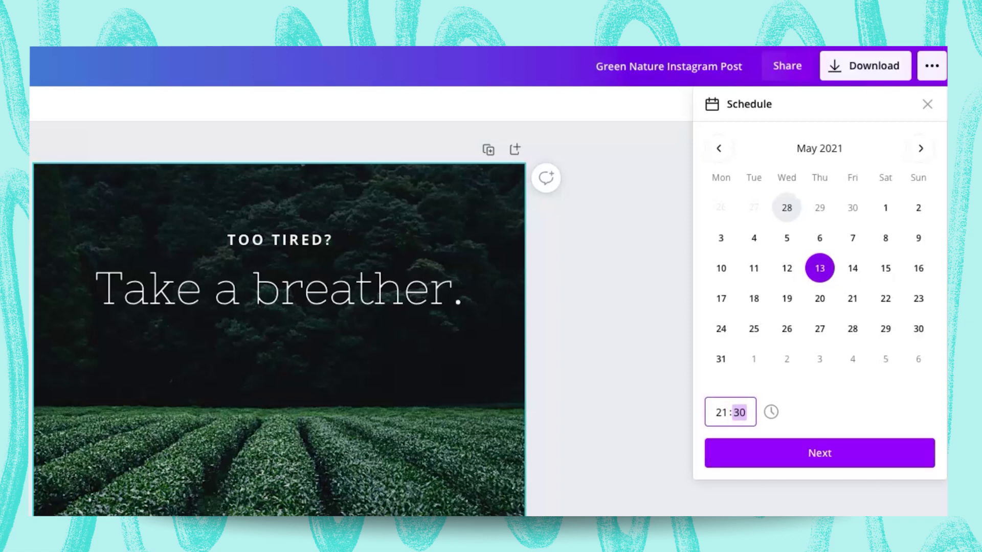
pyautogui.press('Return')
pyautogui.press('Return')
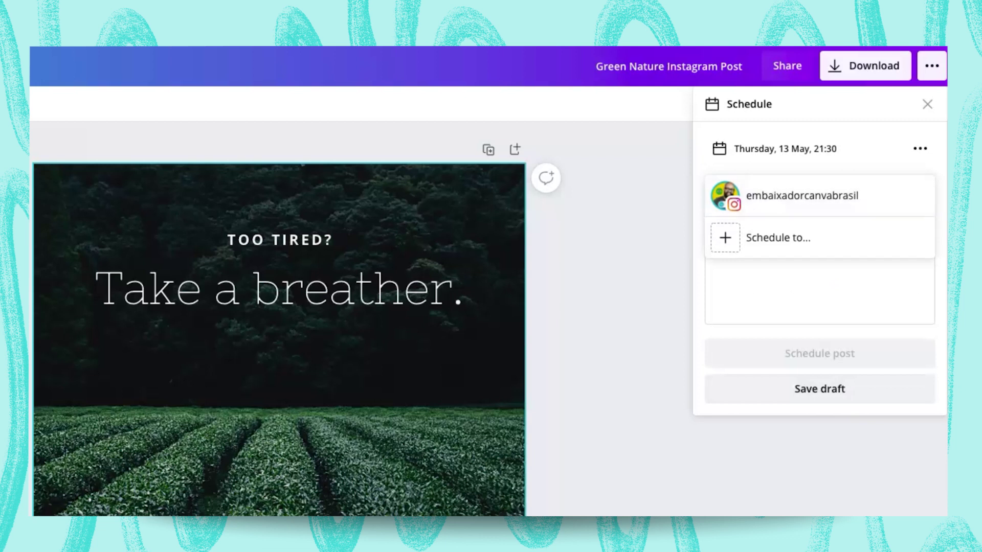
# Step: Choose the connected Instagram account as the destination for the scheduled post
pyautogui.press('Escape')
pyautogui.press('Return')
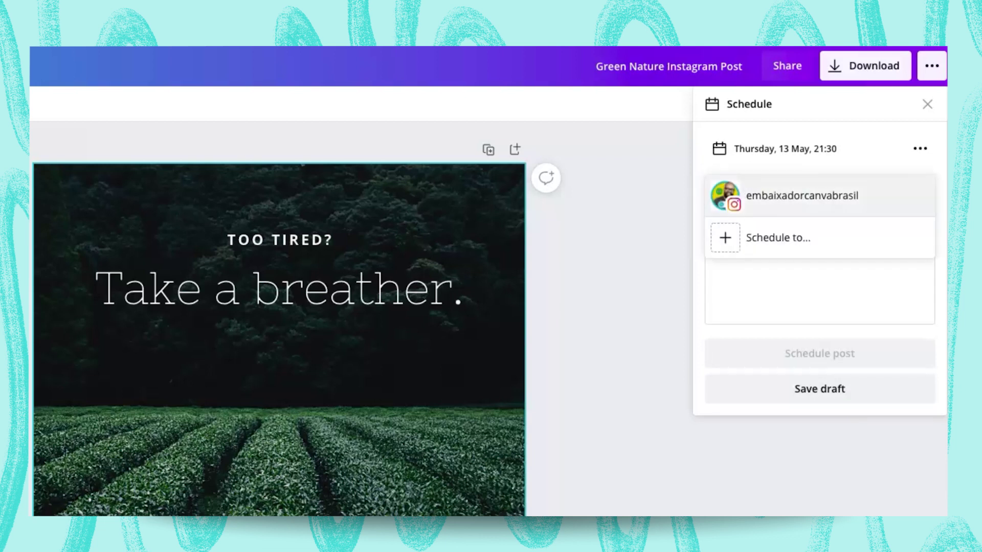
pyautogui.click(787, 206)
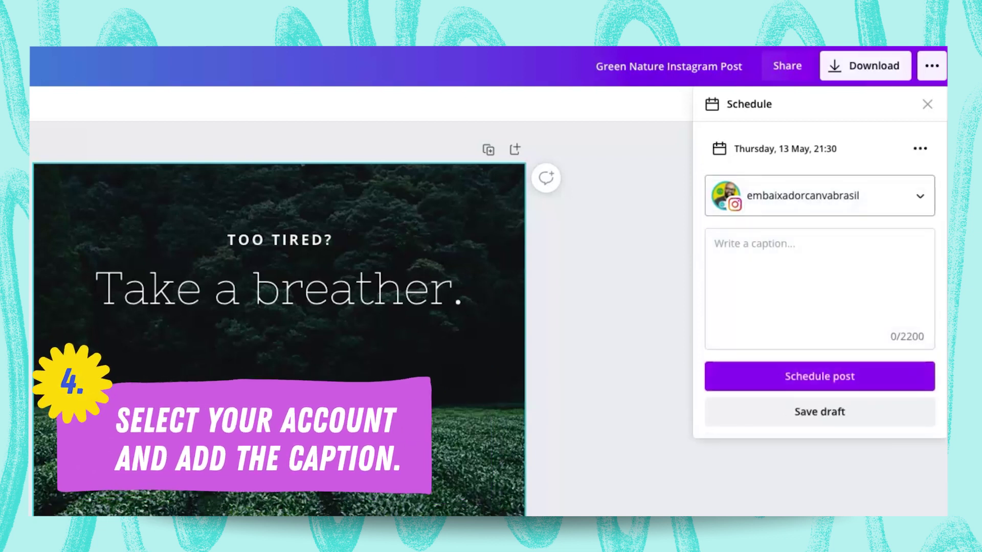
# Step: Write a caption about learning how to post from Canva, ending with #Canva #canvalover, and schedule the post
pyautogui.click(771, 263)
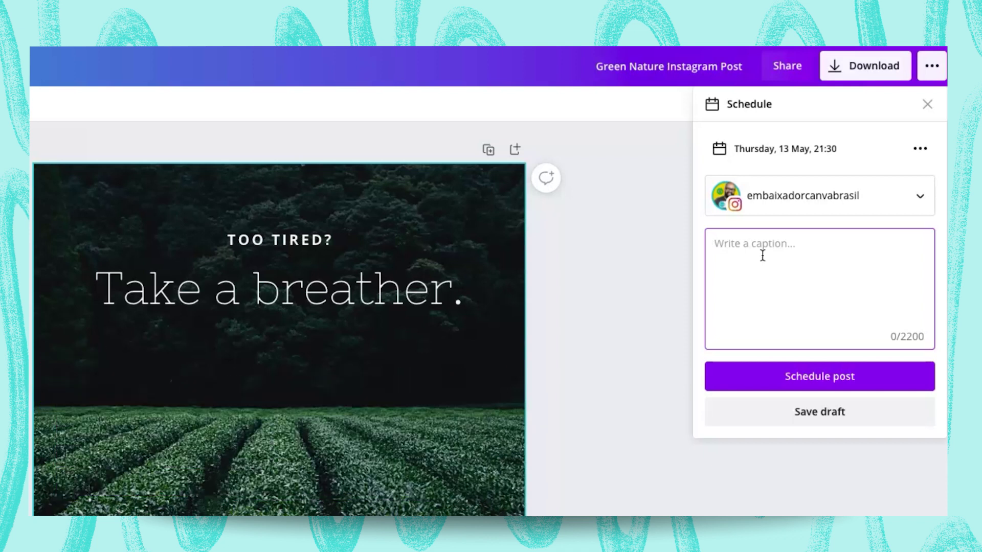
pyautogui.write('Le')
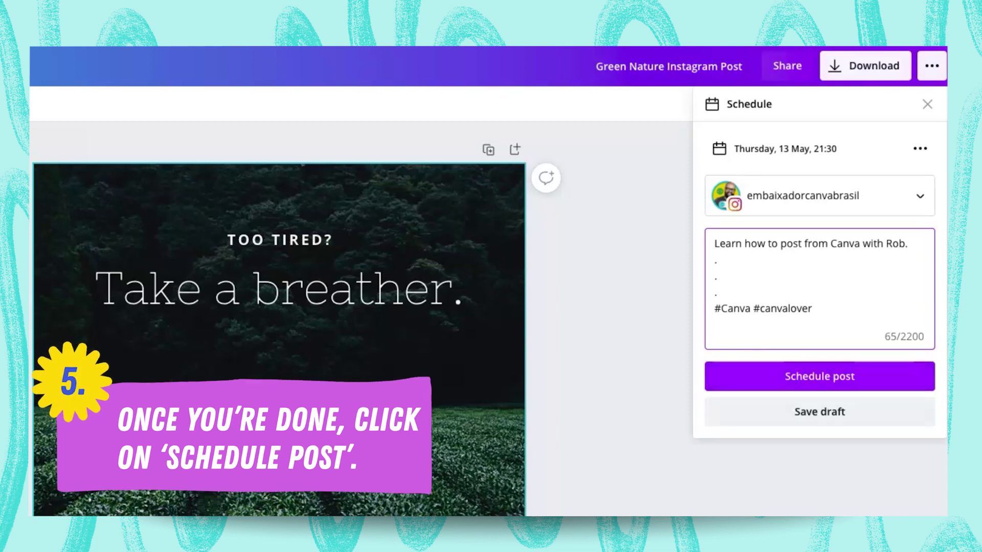
pyautogui.click(800, 378)
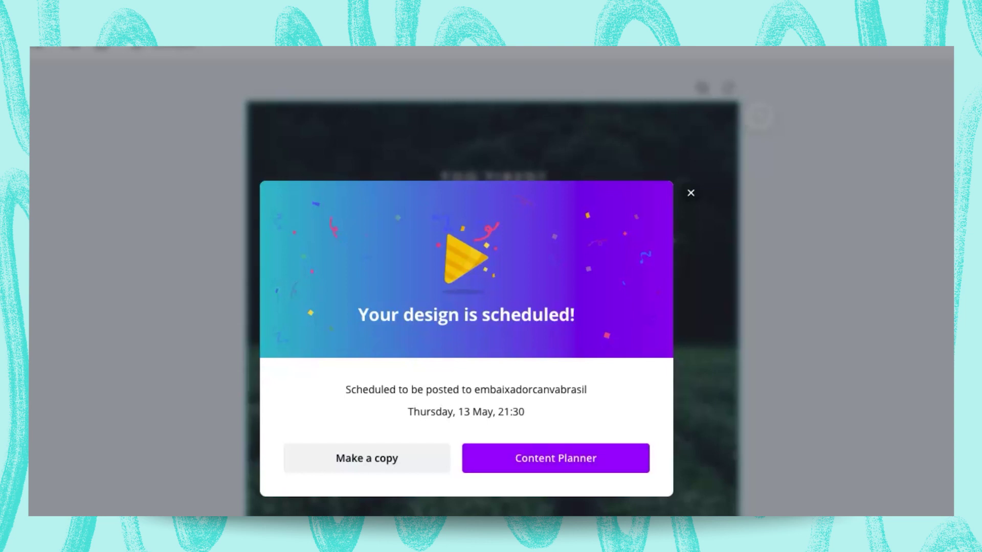
# Step: Open the scheduled post in the Content Planner and examine its available publishing destinations and post options
pyautogui.click(555, 463)
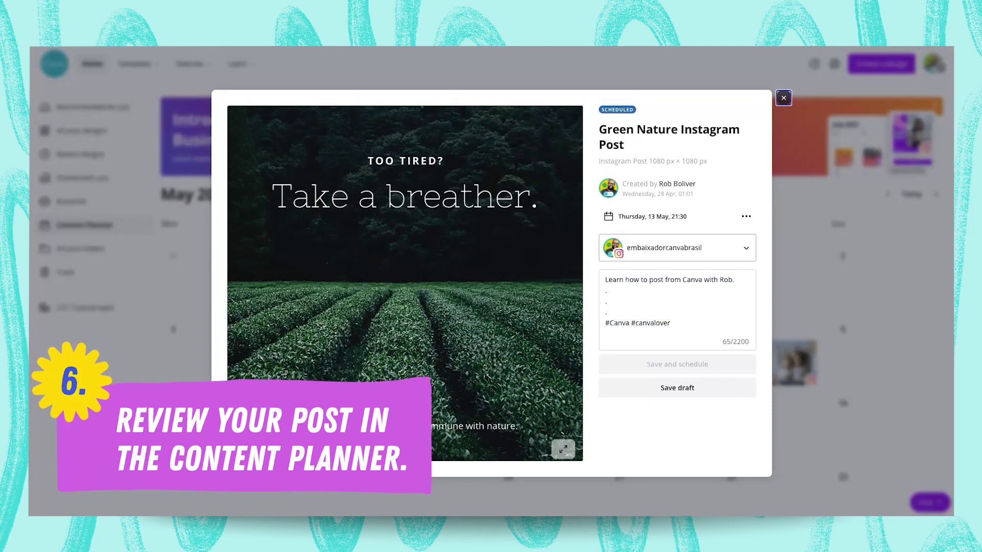
pyautogui.click(677, 248)
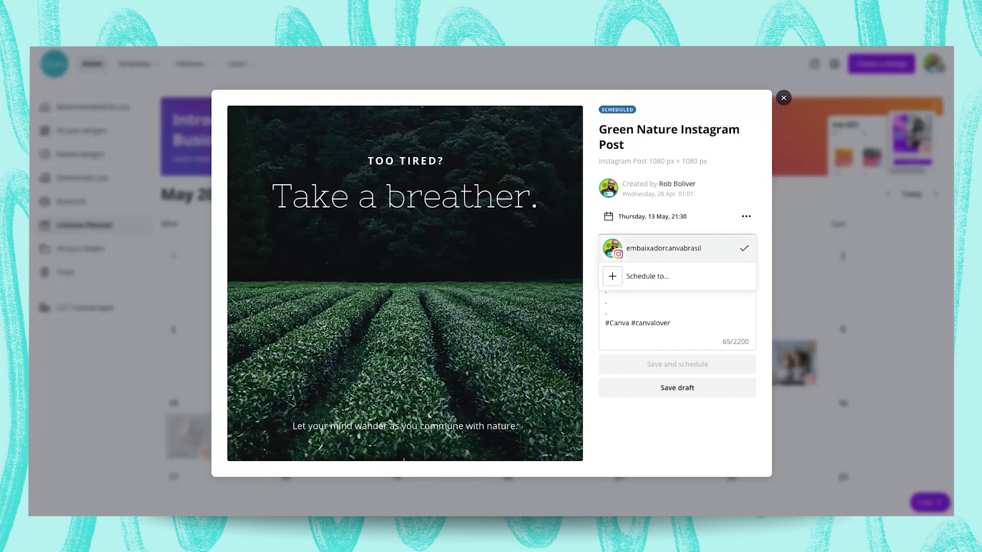
pyautogui.click(647, 276)
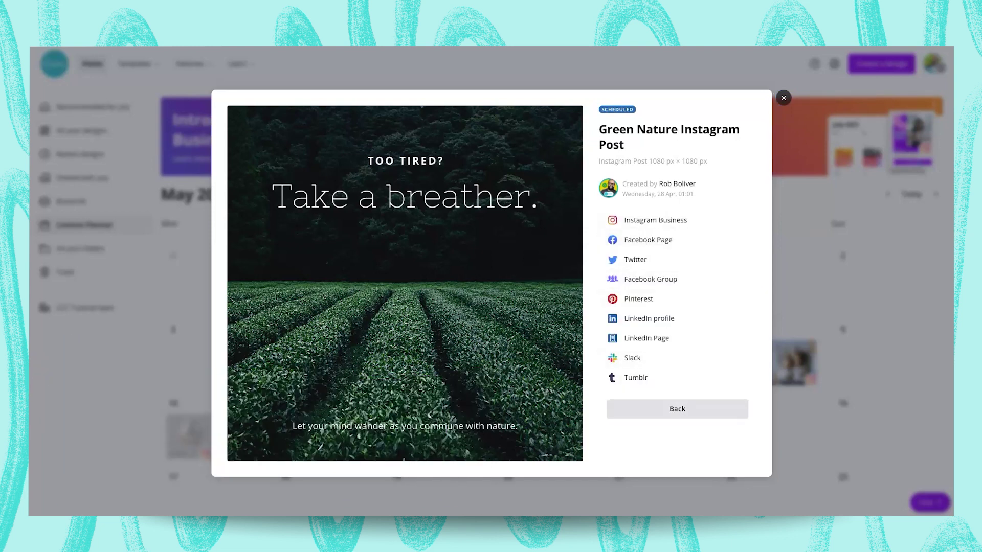
pyautogui.click(677, 409)
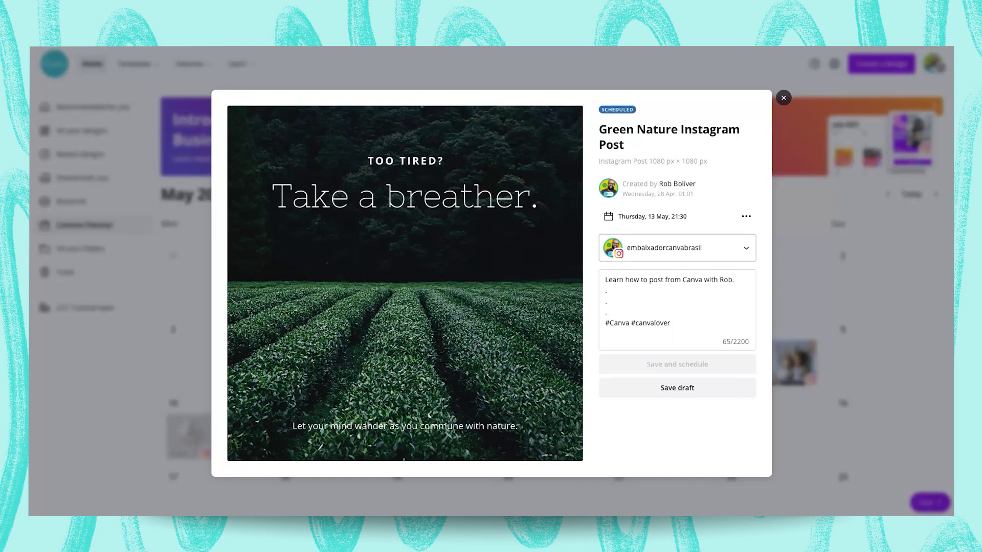
pyautogui.click(746, 216)
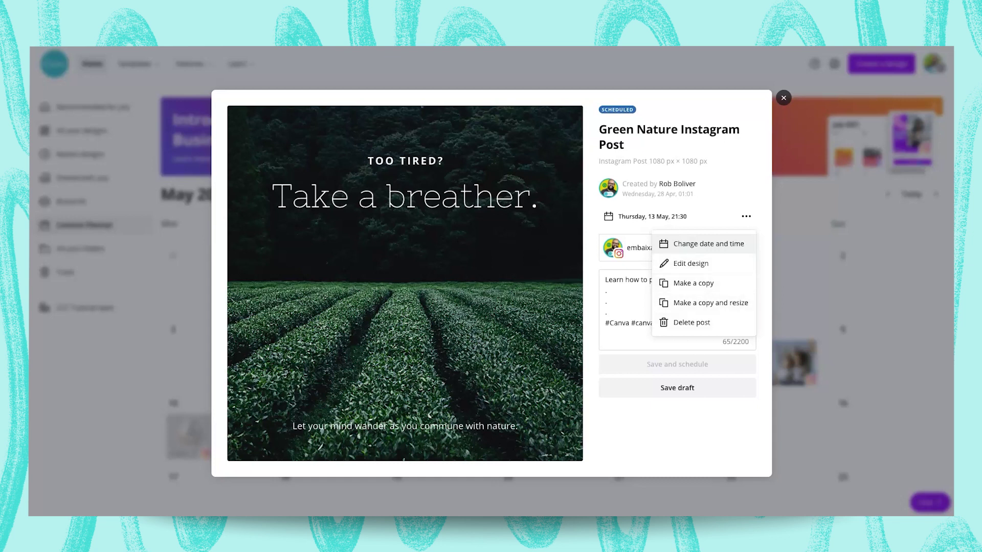
pyautogui.click(783, 98)
# Step: Look over the May 2021 planner calendar, viewing the details of the 29 April coffee post and the 13 May "Take a breather" post
pyautogui.scroll(-3, 668, 371)
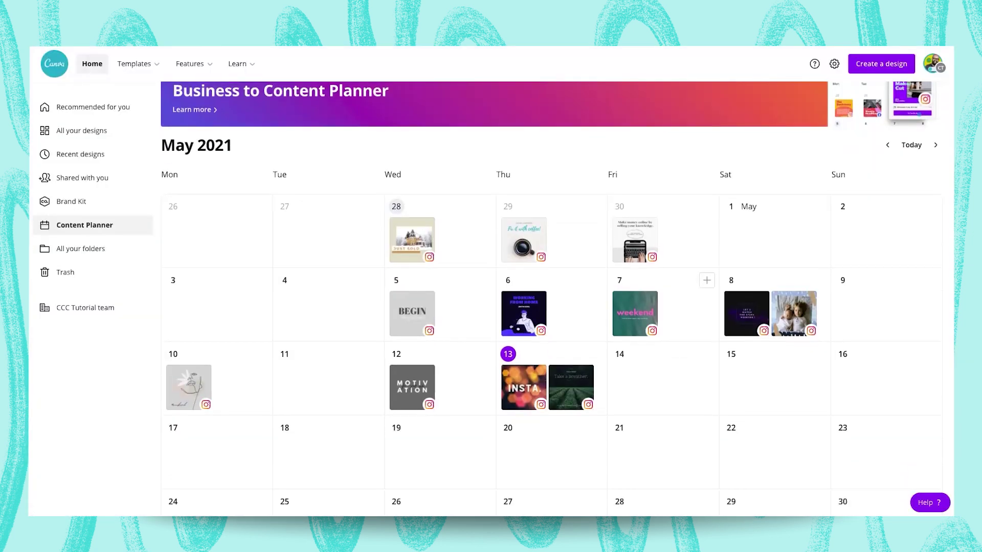
pyautogui.scroll(3, 669, 370)
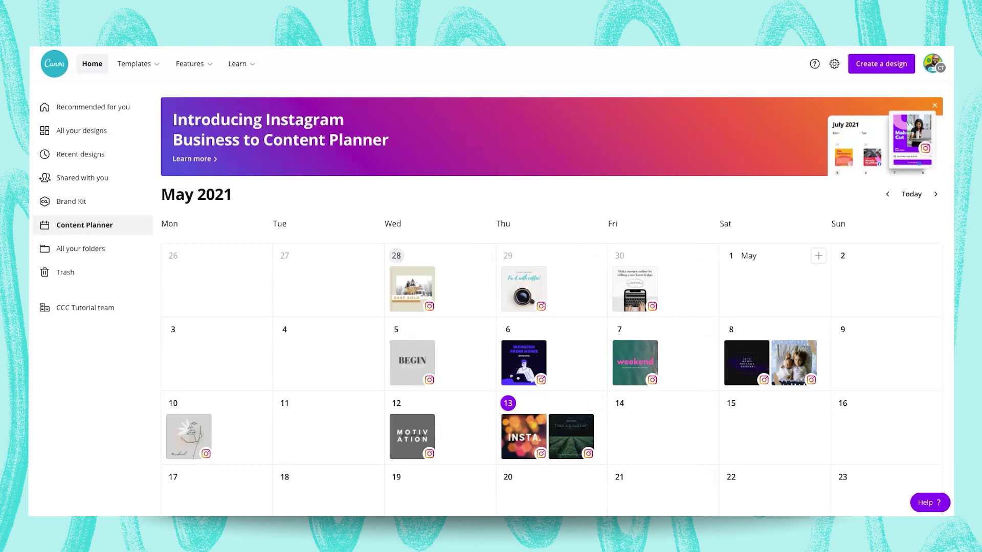
pyautogui.scroll(-3, 552, 286)
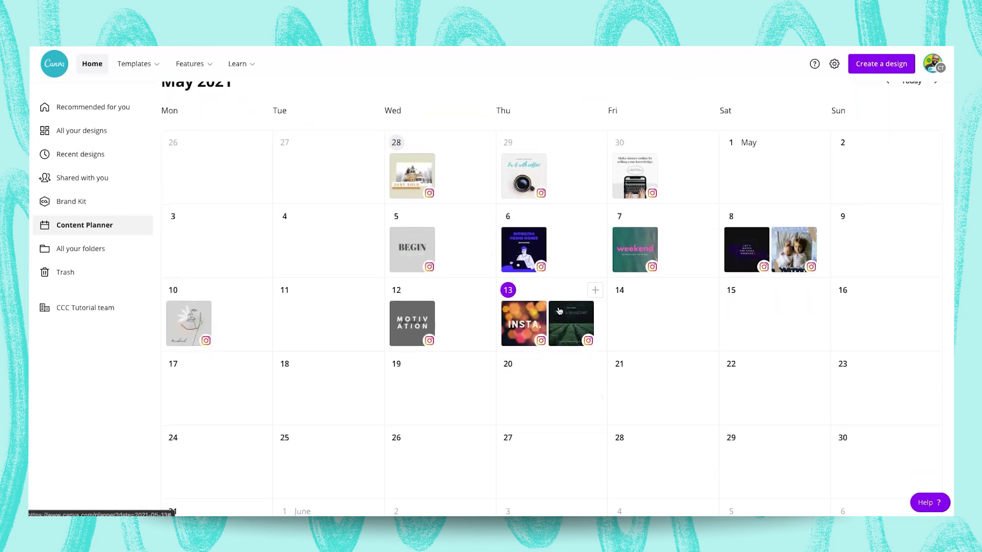
pyautogui.moveTo(189, 324)
pyautogui.mouseDown()
pyautogui.moveTo(285, 331)
pyautogui.moveTo(189, 323)
pyautogui.mouseUp()
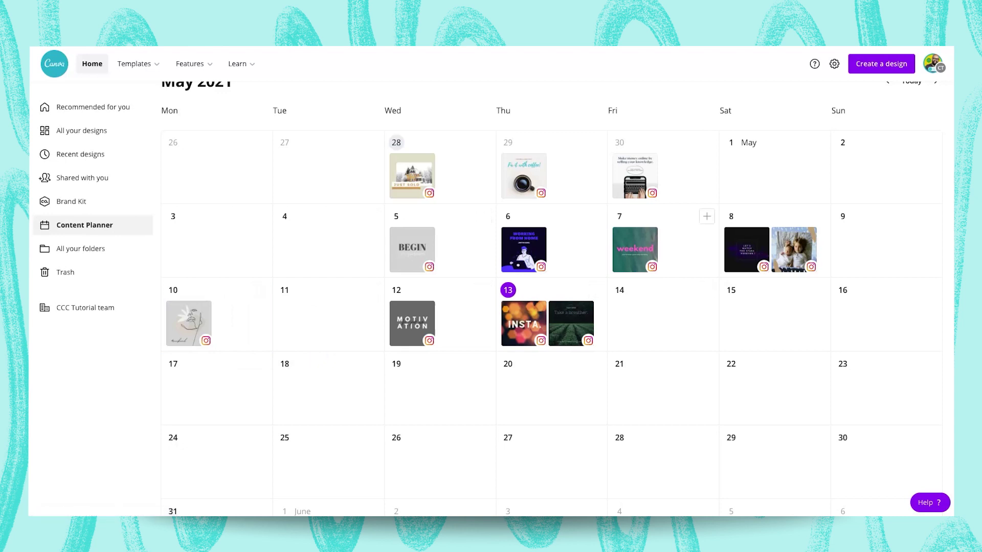
pyautogui.scroll(2, 551, 256)
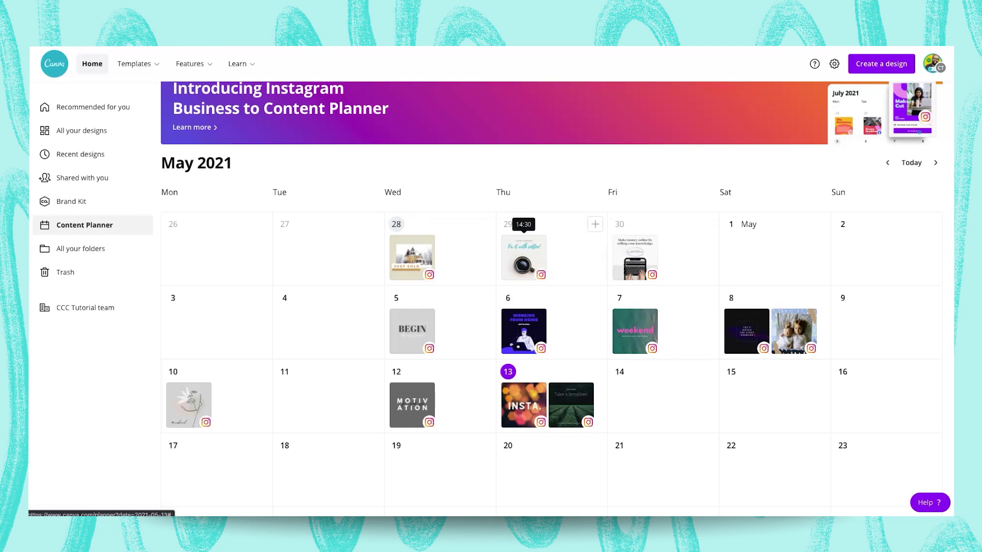
pyautogui.click(521, 265)
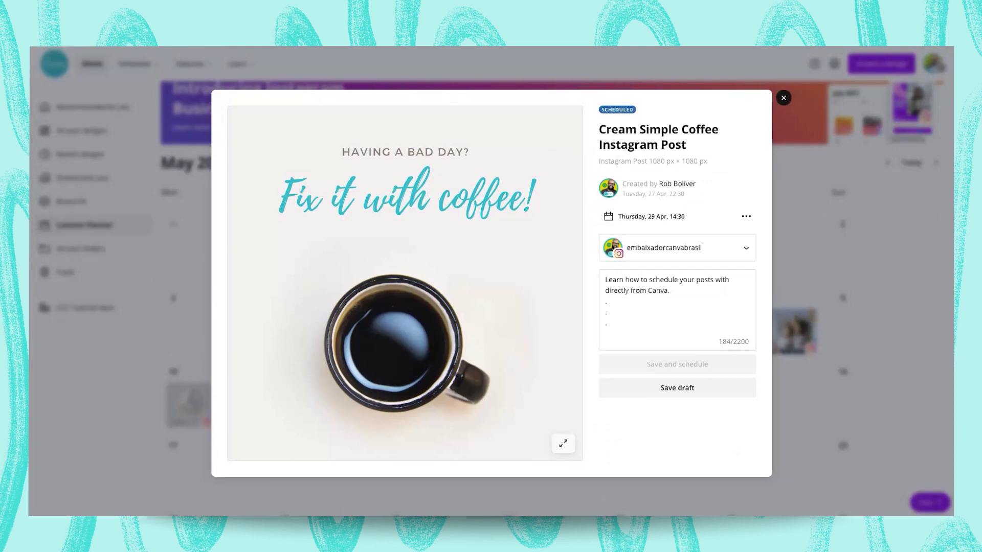
pyautogui.press('Escape')
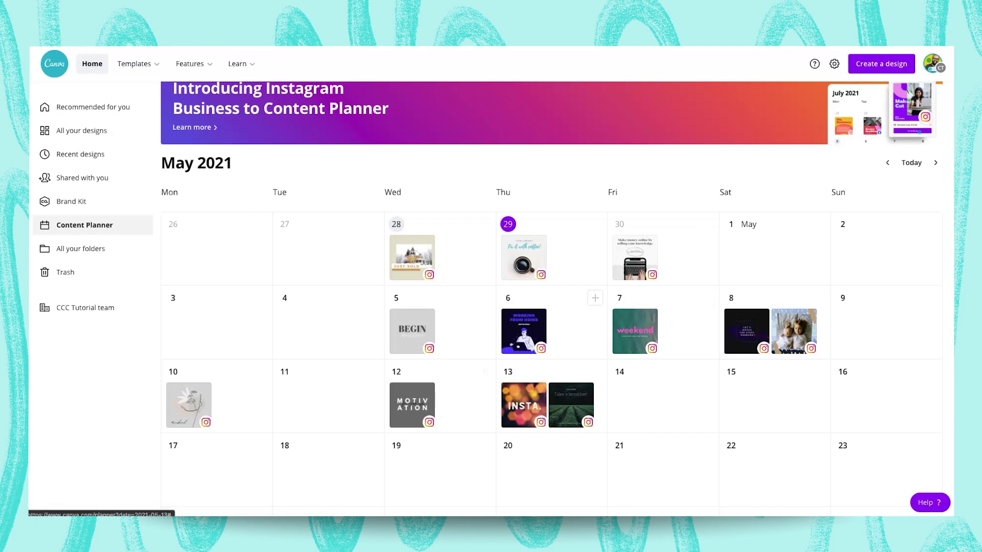
pyautogui.click(571, 405)
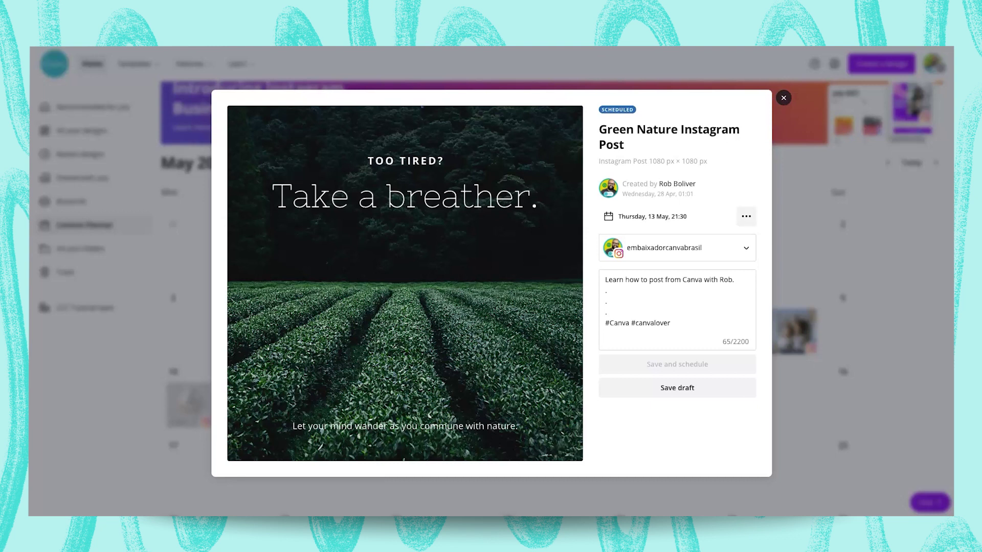
# Step: Open the scheduled "Take a breather" post's design for editing, accepting that its schedule gets paused
pyautogui.click(746, 217)
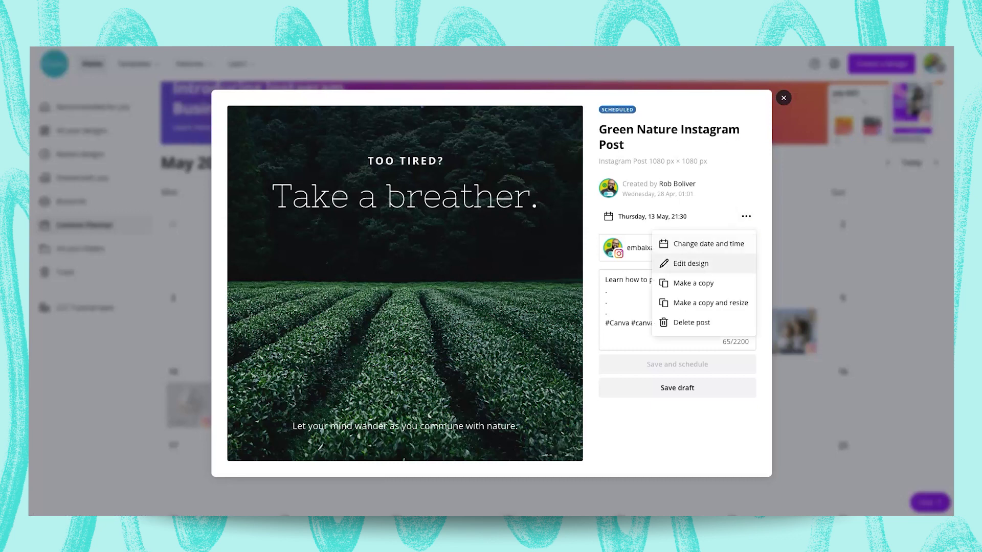
pyautogui.click(697, 266)
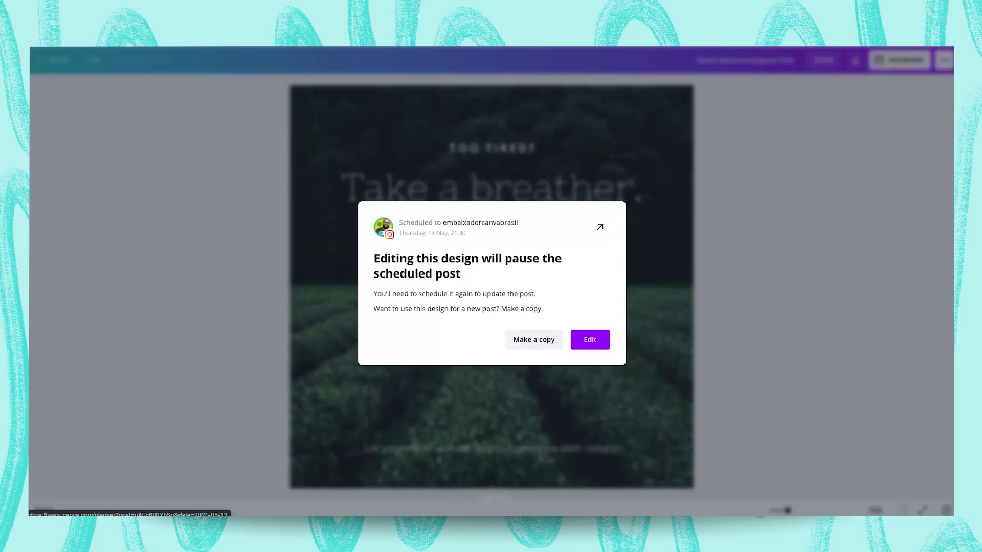
pyautogui.click(590, 339)
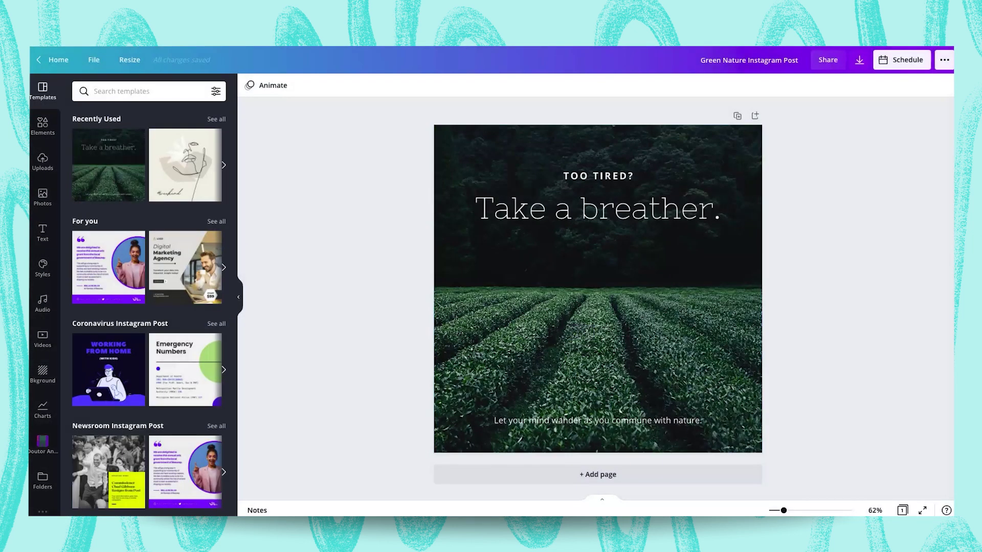
pyautogui.click(238, 297)
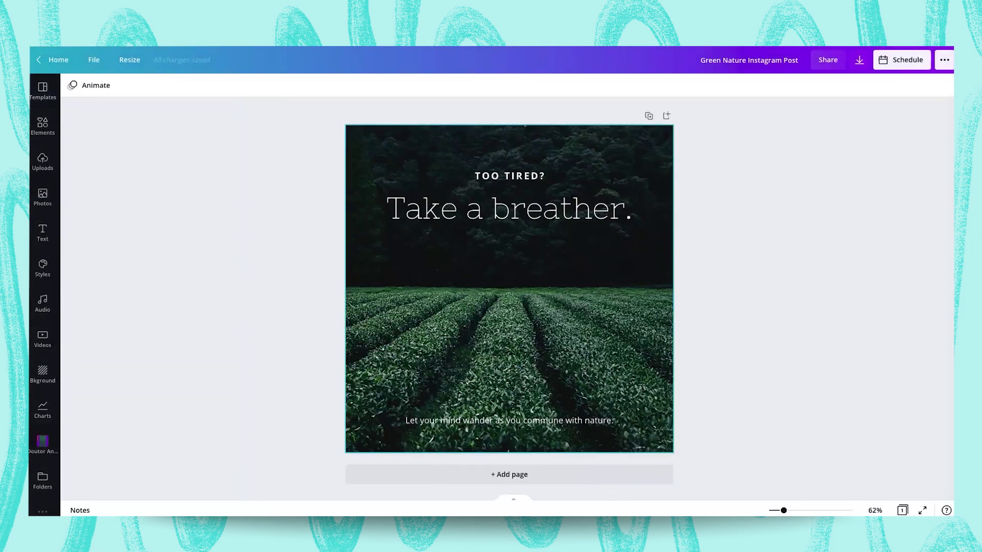
pyautogui.click(509, 288)
pyautogui.press('Delete')
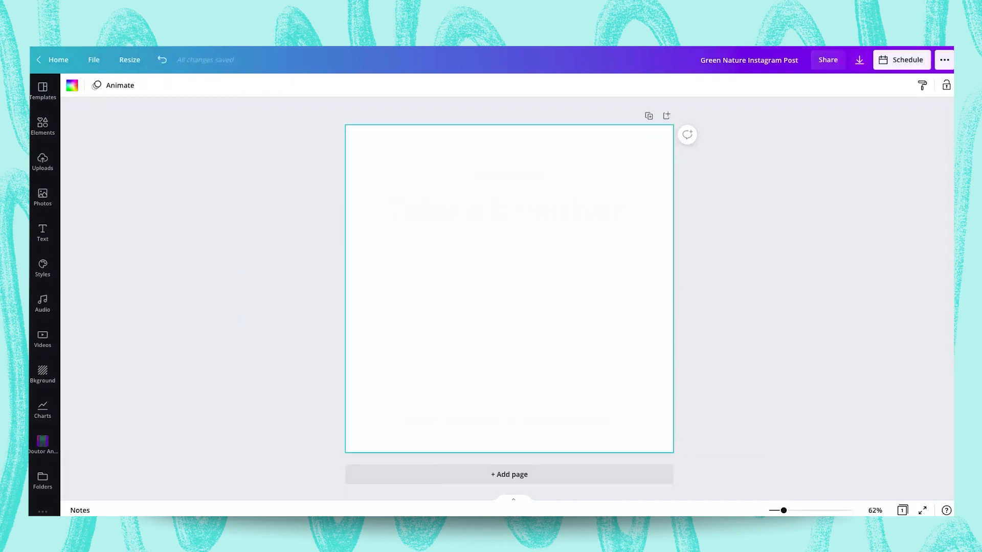
pyautogui.hotkey('ctrl', 'z')
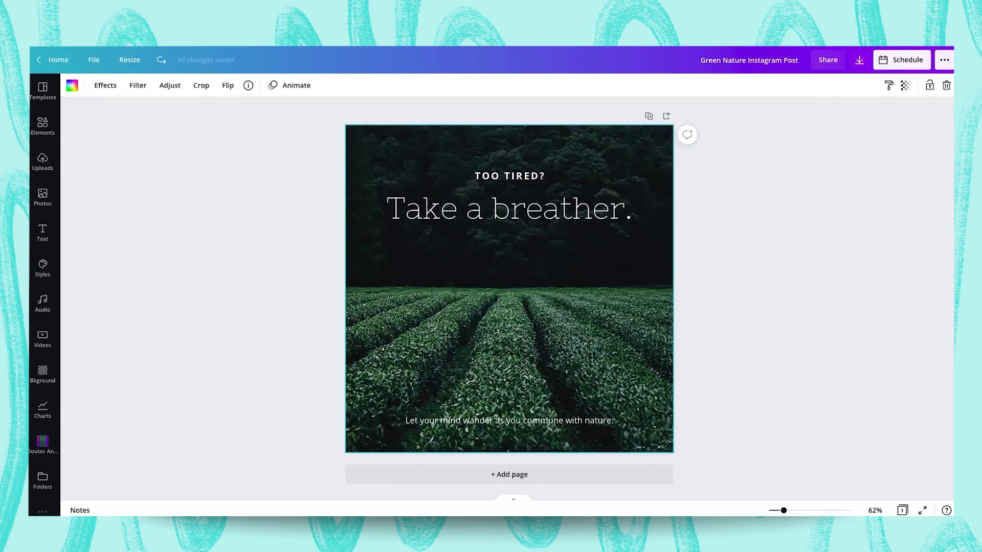
# Step: Replace the background photo with the recently used 11.0 s aerial sea video and trim its start to leave 8.4 s
pyautogui.click(42, 339)
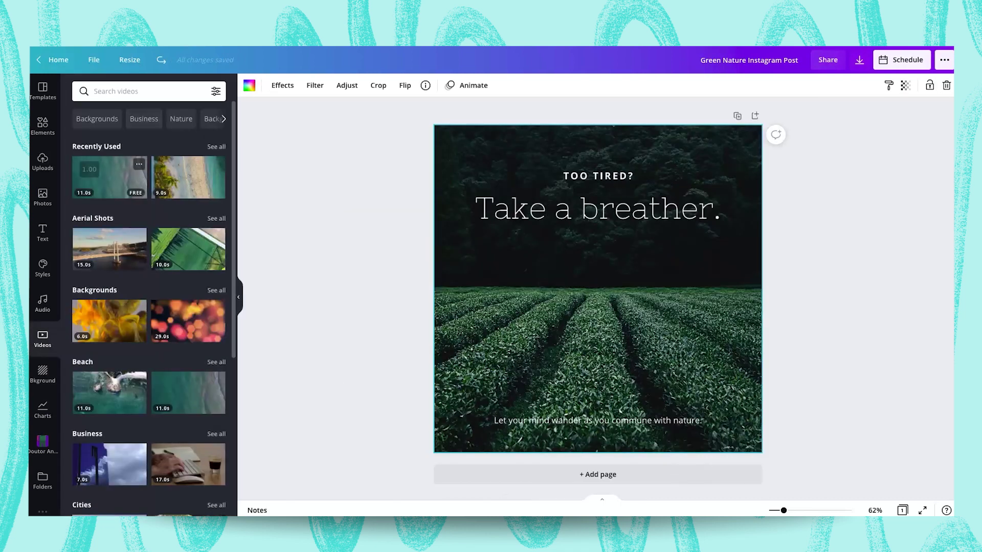
pyautogui.moveTo(110, 178); pyautogui.dragTo(511, 292)
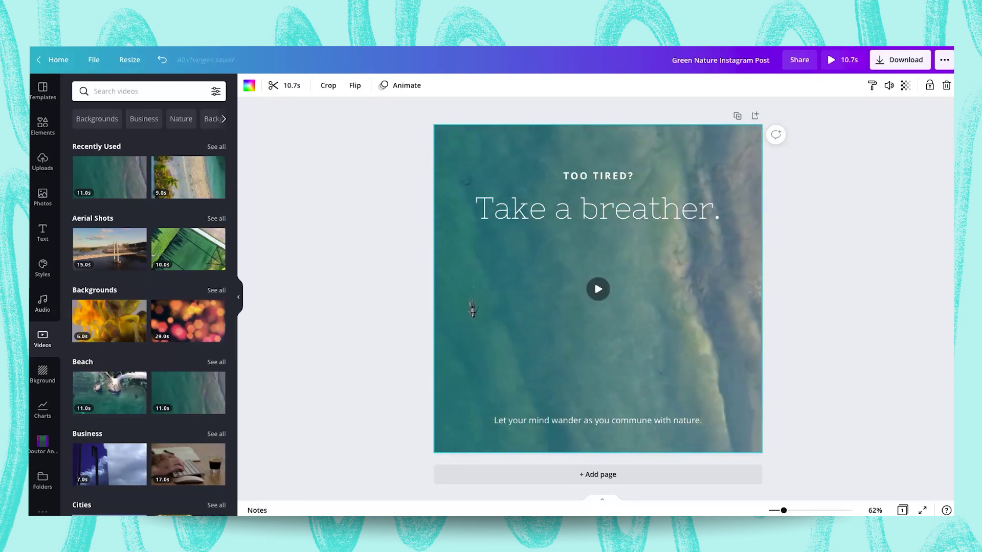
pyautogui.click(239, 297)
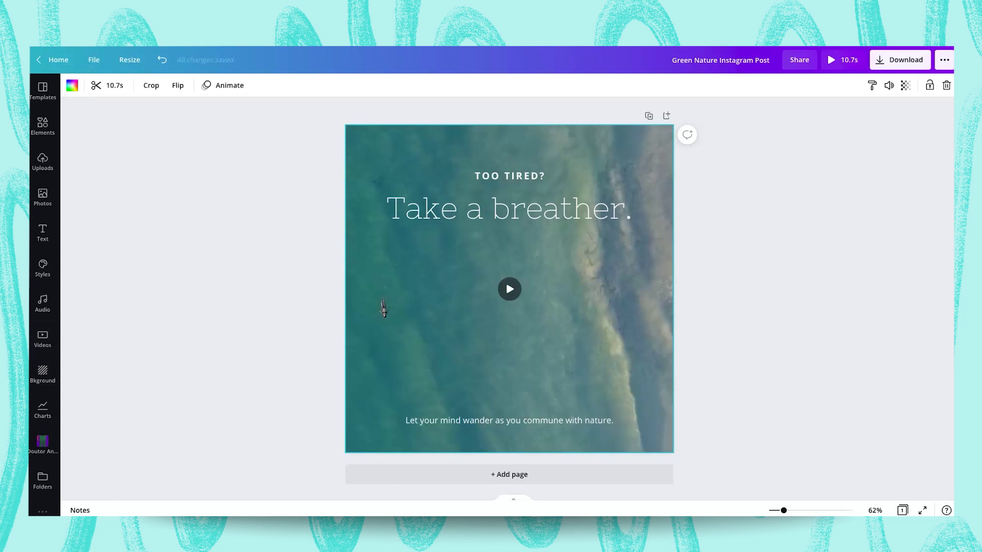
pyautogui.click(101, 85)
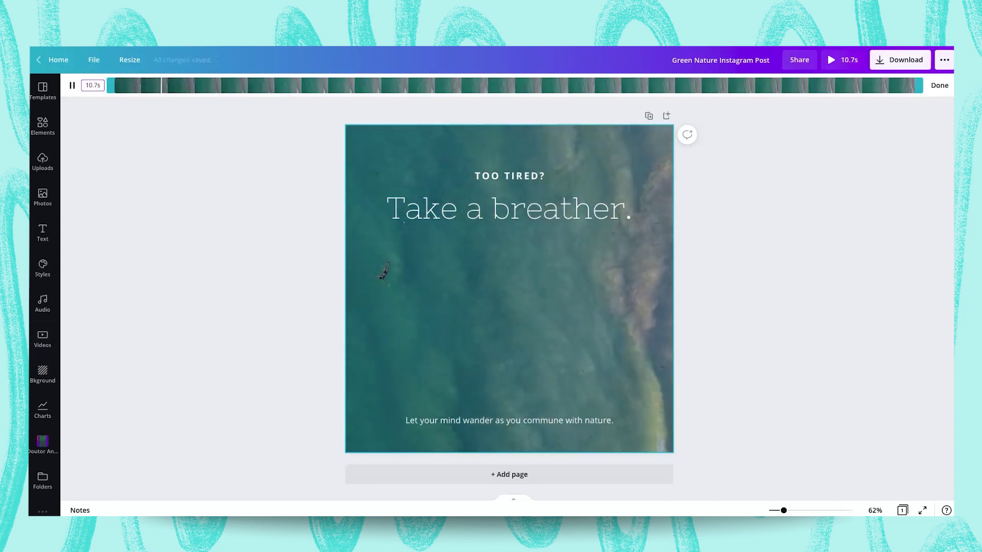
pyautogui.moveTo(110, 86); pyautogui.dragTo(224, 85)
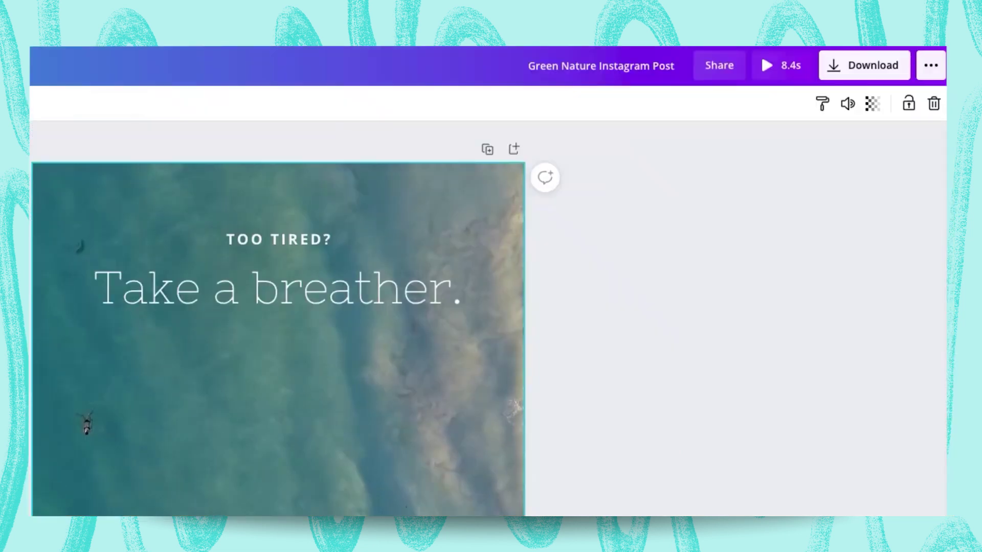
# Step: Set the edited post's file type to MP4 Video, save and schedule it again, and check it in the Content Planner
pyautogui.click(944, 60)
pyautogui.click(730, 182)
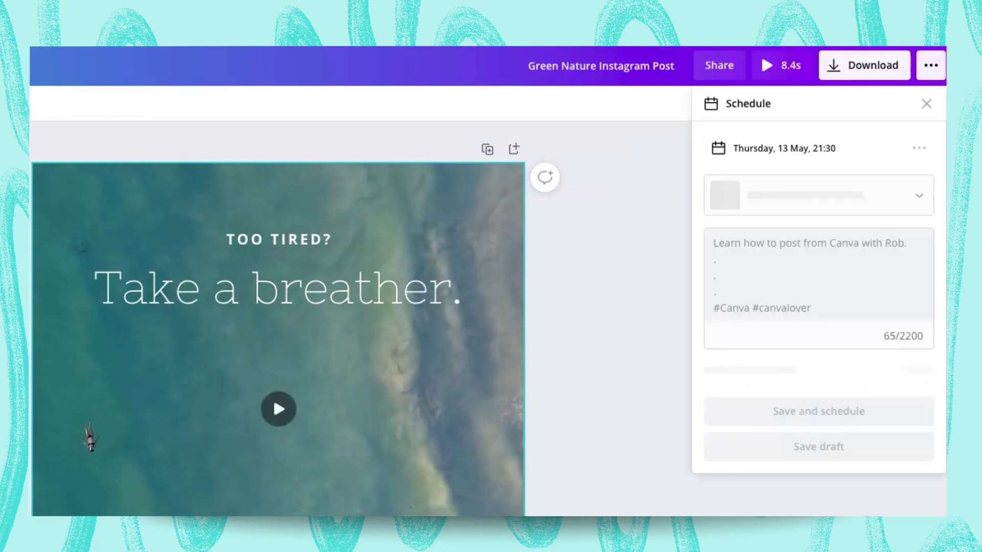
pyautogui.click(757, 245)
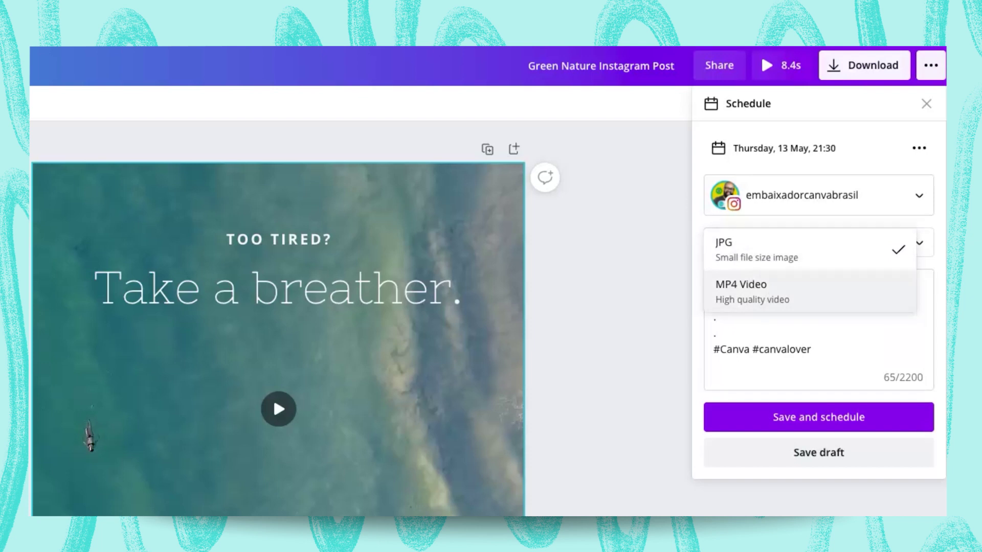
pyautogui.click(757, 292)
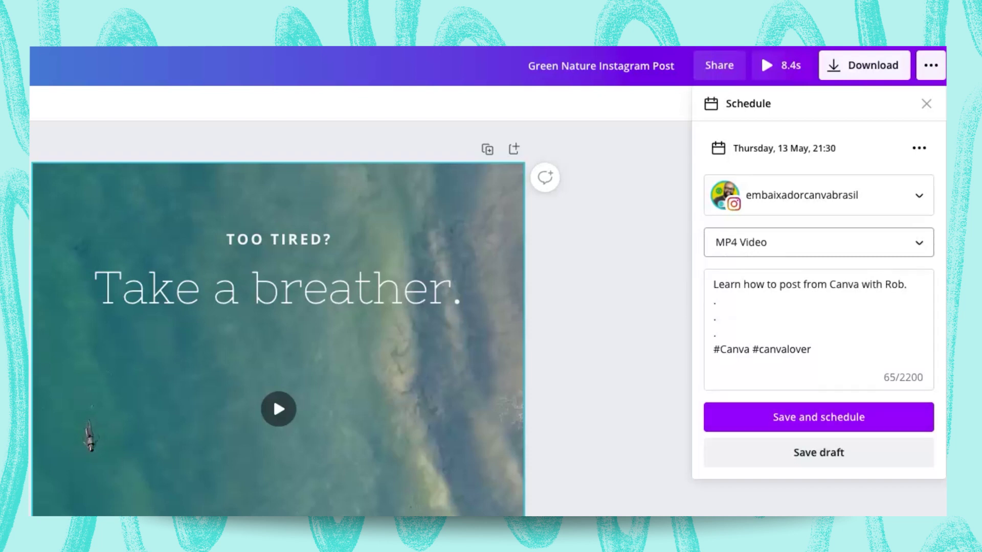
pyautogui.click(813, 417)
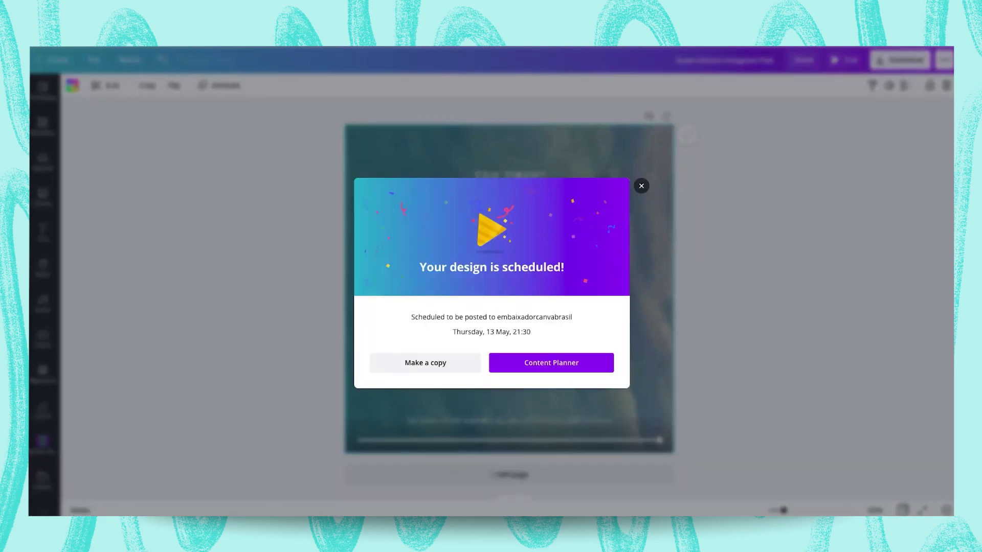
pyautogui.click(543, 368)
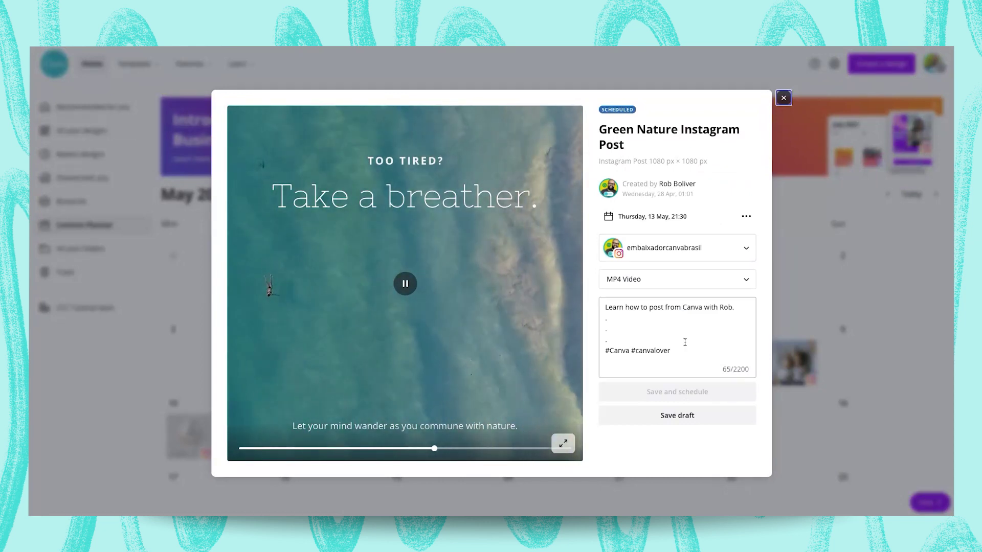
pyautogui.press('Escape')
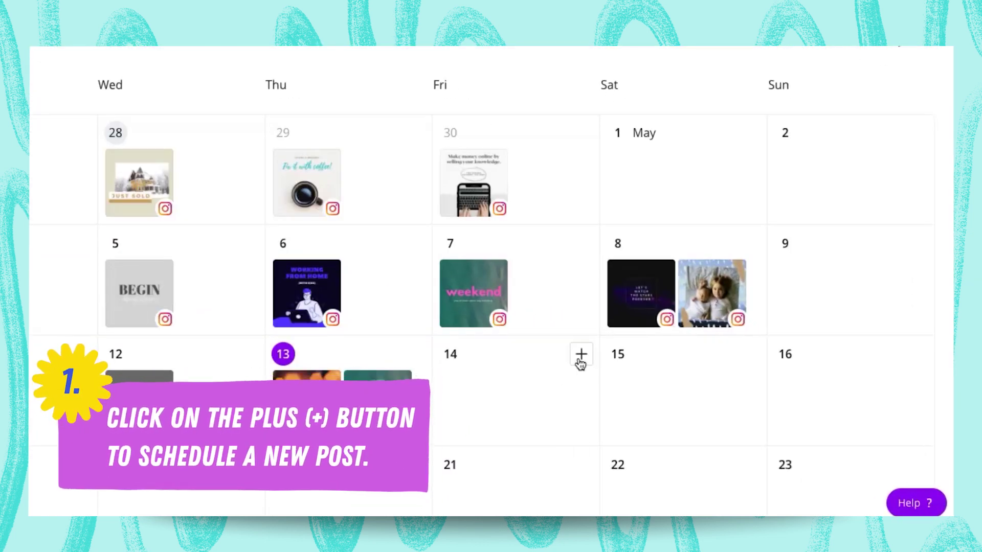
# Step: Start a new planner post on Friday 14 May using the recent straw hat SALE design
pyautogui.click(580, 357)
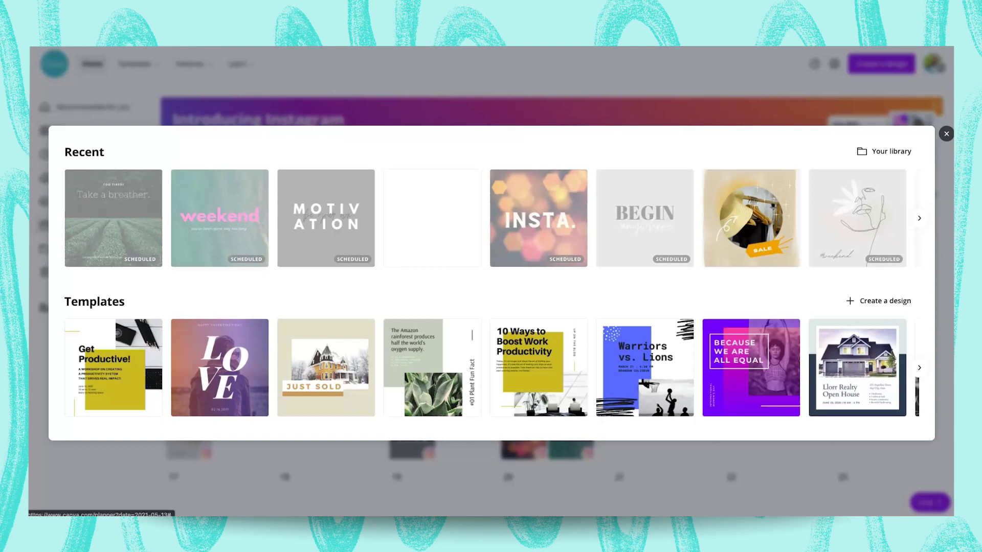
pyautogui.click(898, 305)
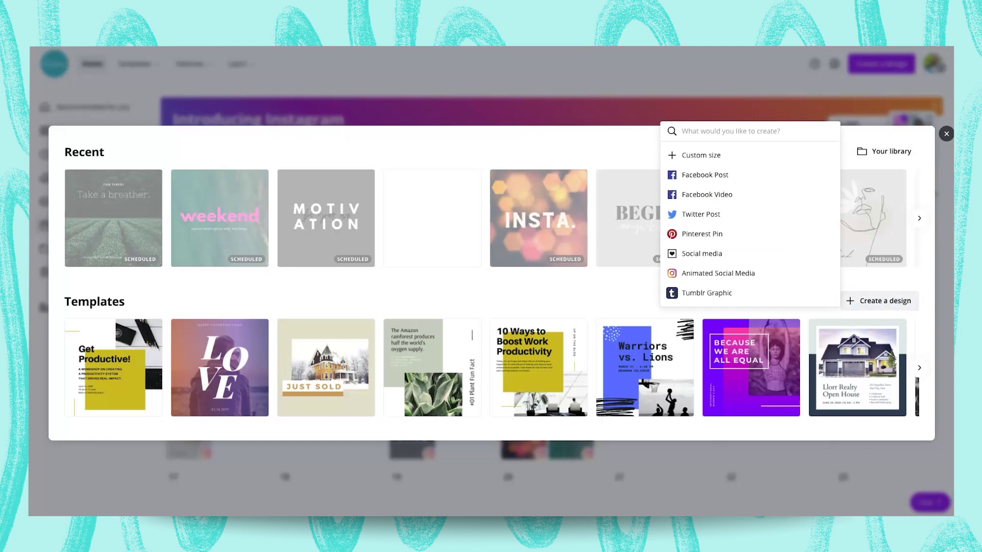
pyautogui.press('Escape')
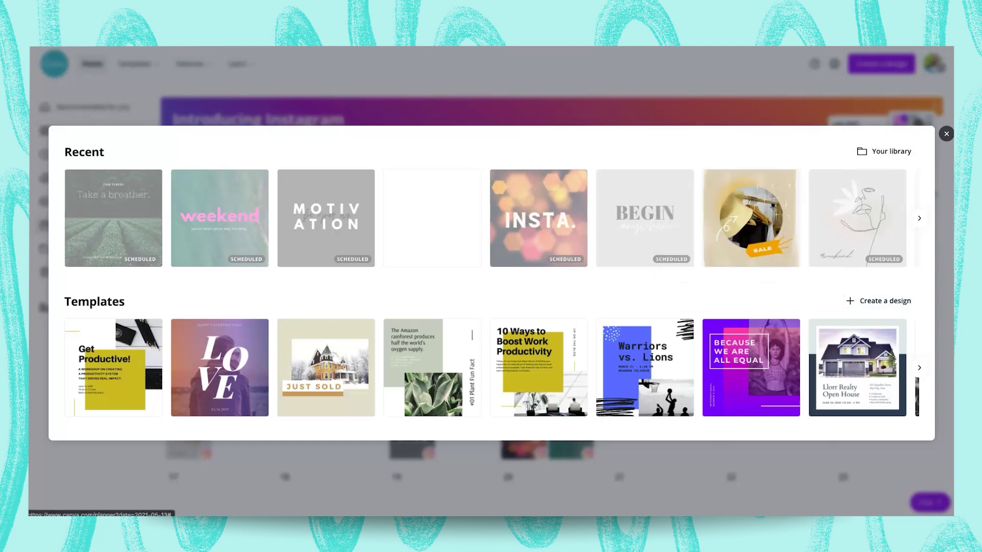
pyautogui.click(767, 229)
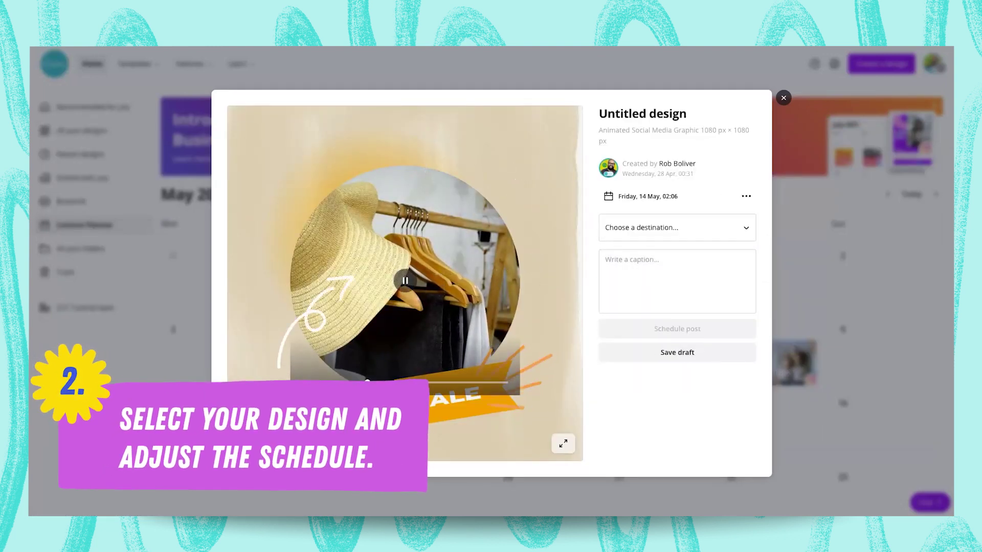
# Step: Choose the connected Instagram account as the SALE post's destination, with MP4 Video as the file type
pyautogui.click(677, 228)
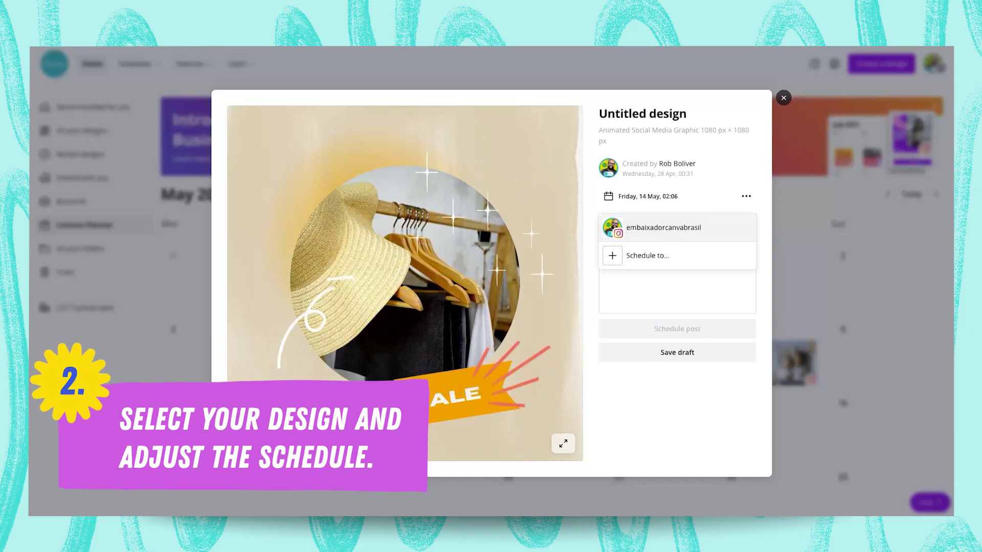
pyautogui.click(659, 231)
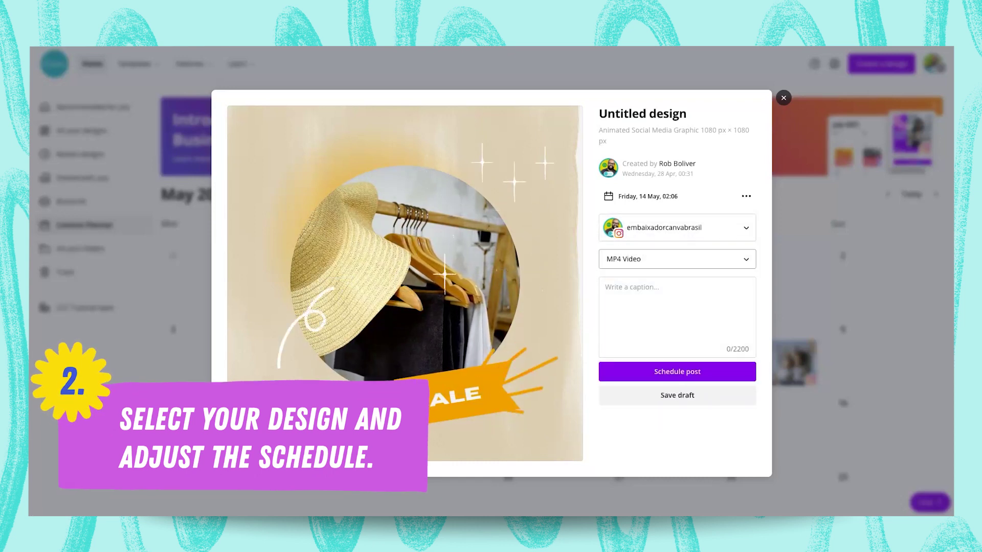
pyautogui.click(675, 258)
pyautogui.click(679, 259)
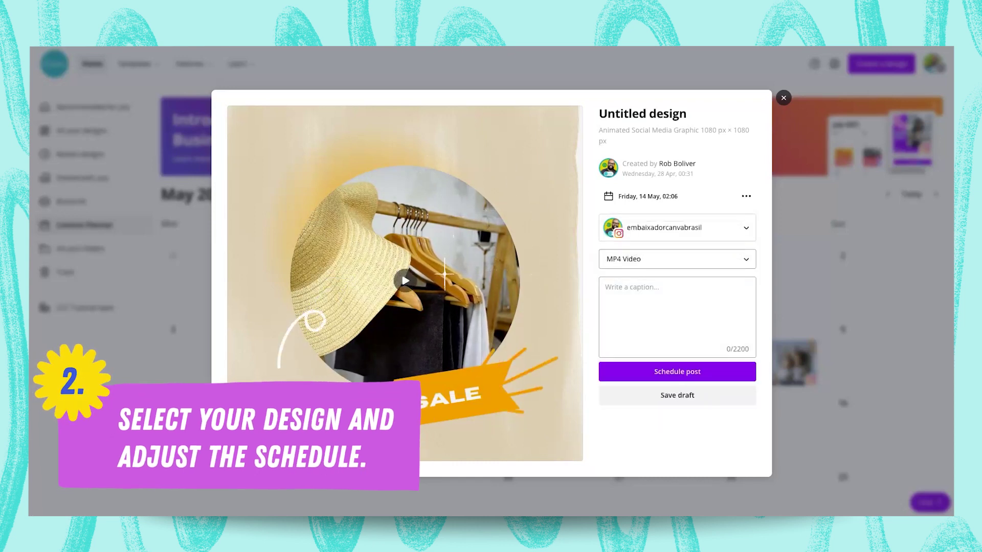
# Step: Write the caption "Sale today." for the SALE post, followed by a blank line
pyautogui.click(632, 287)
pyautogui.write('S')
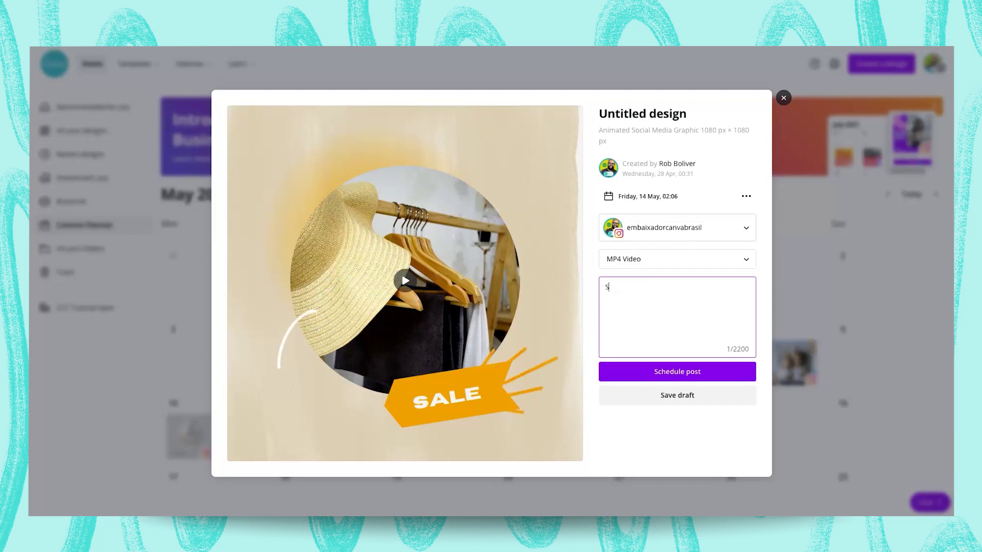
pyautogui.write('.')
pyautogui.press('Return')
pyautogui.press('Return')
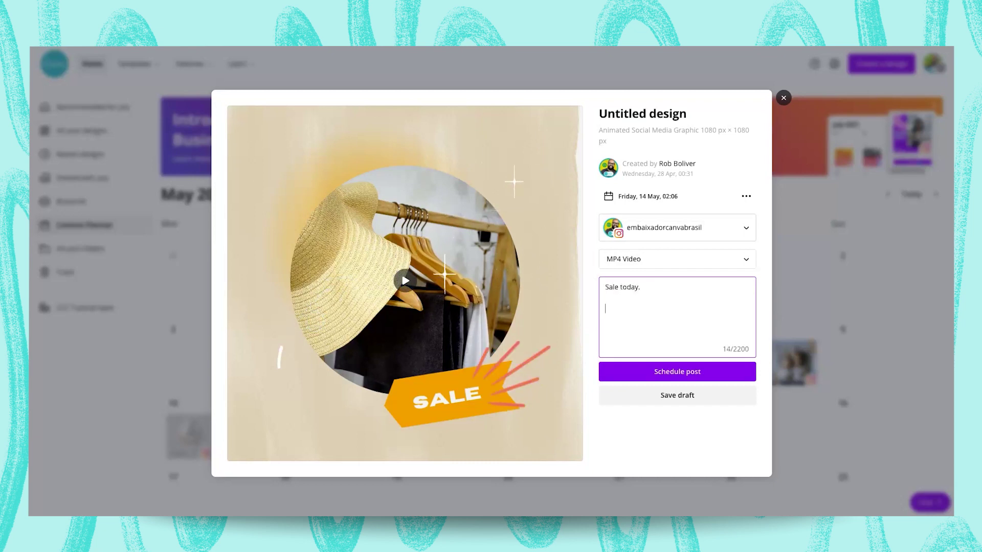
# Step: Set the SALE post's publishing time to 14:20 on 14 May and schedule the post
pyautogui.click(641, 196)
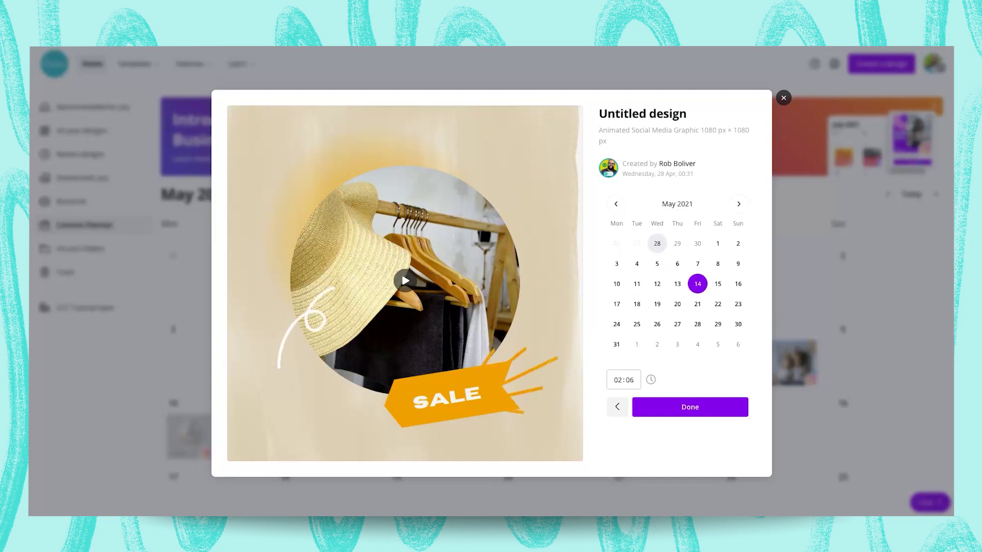
pyautogui.click(617, 406)
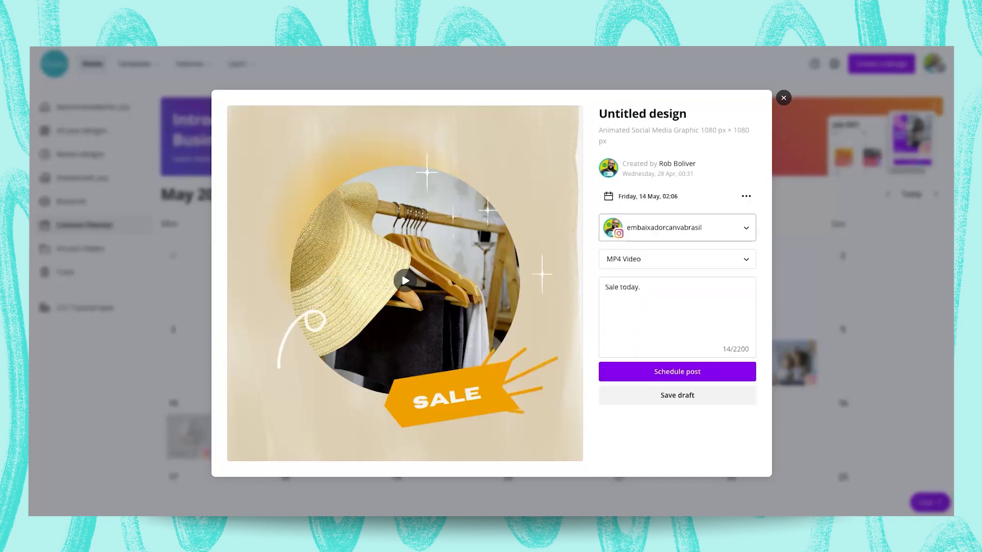
pyautogui.click(642, 197)
pyautogui.click(617, 380)
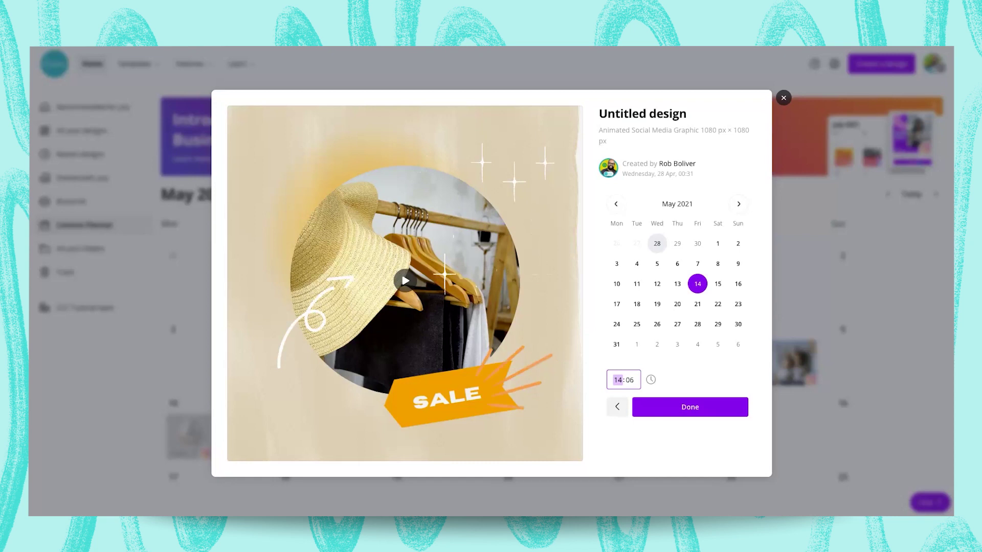
pyautogui.click(629, 380)
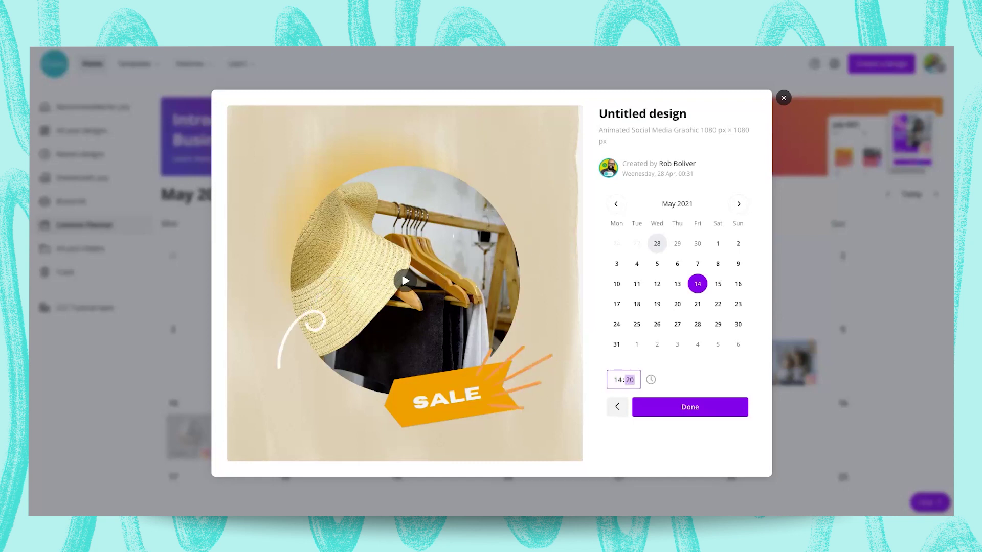
pyautogui.write('20')
pyautogui.press('Return')
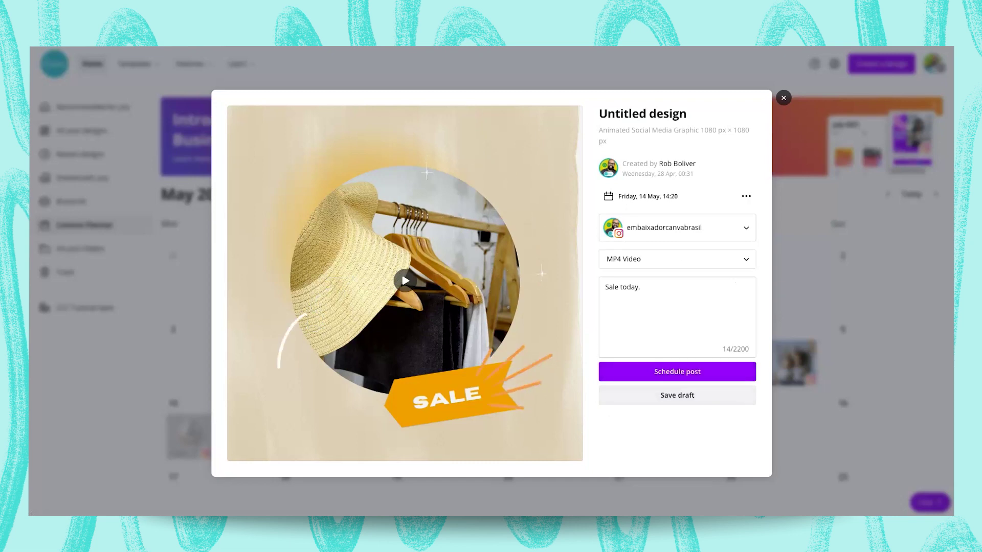
pyautogui.click(703, 377)
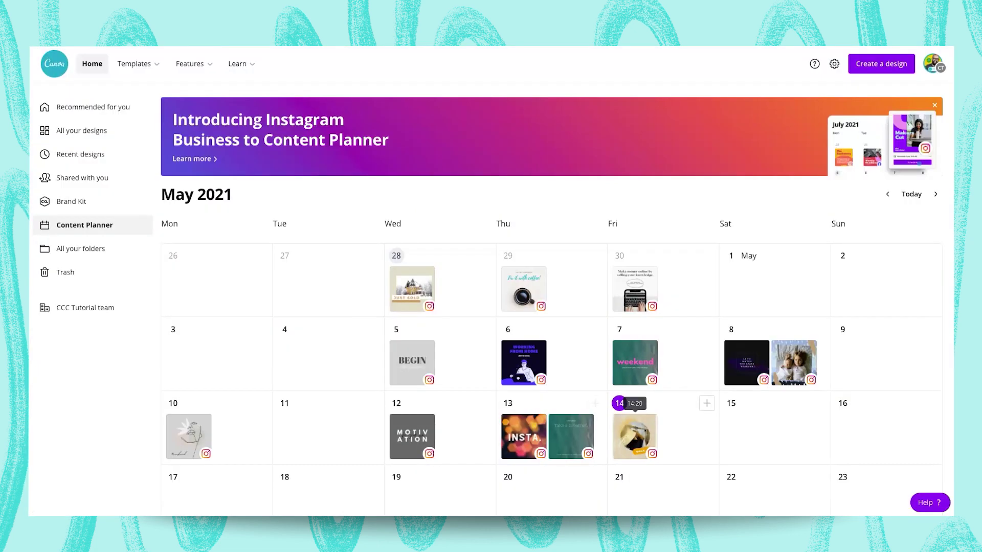
pyautogui.scroll(-1, 793, 338)
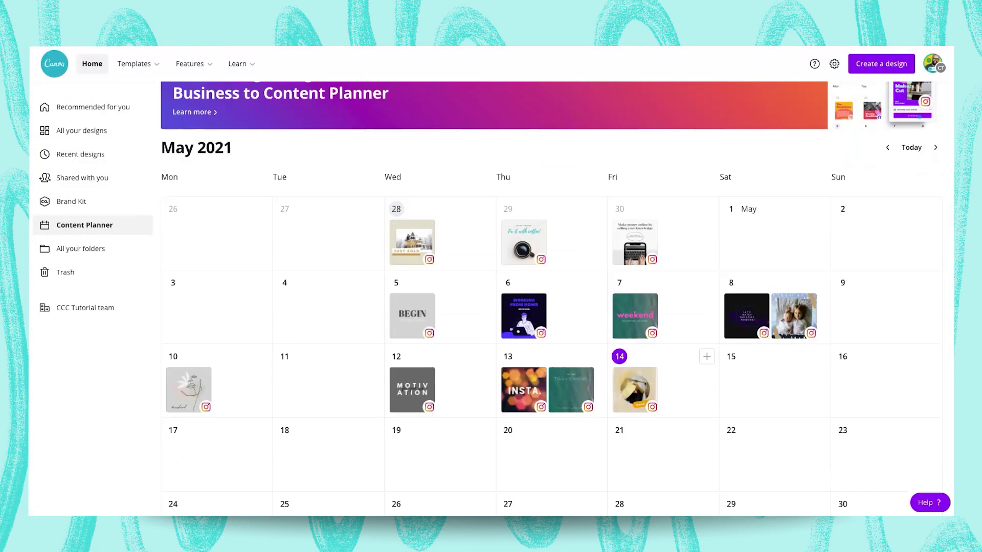
pyautogui.scroll(-2, 700, 421)
pyautogui.scroll(2, 700, 422)
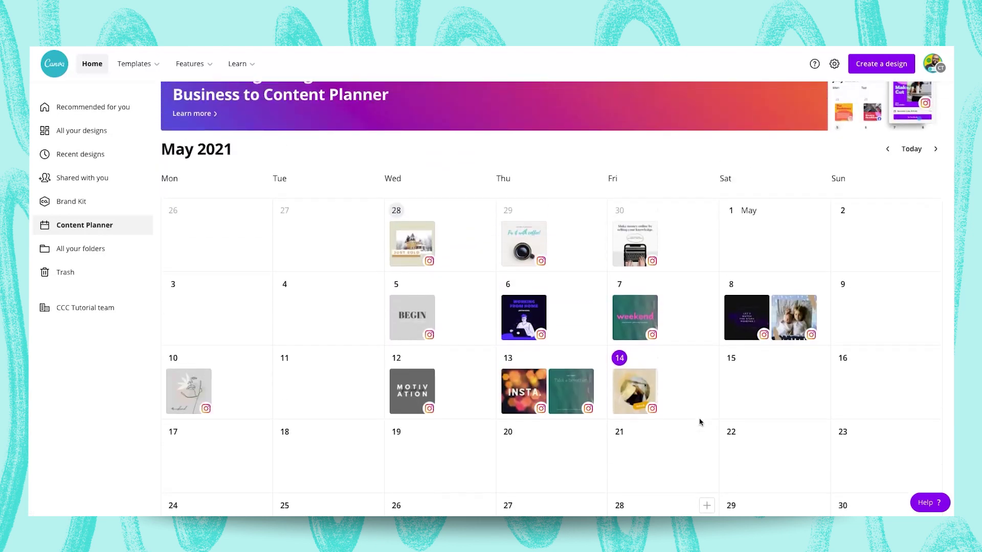
pyautogui.scroll(1, 700, 422)
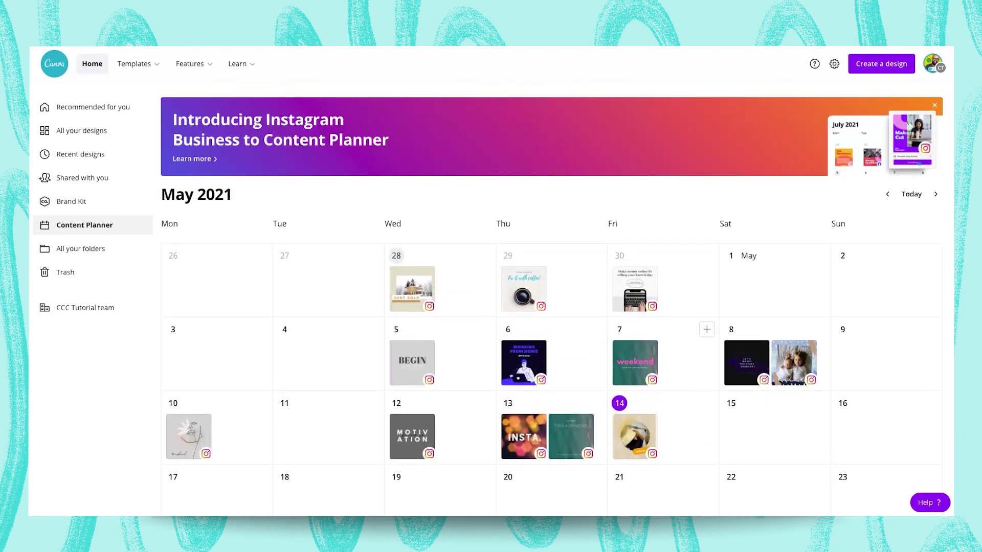